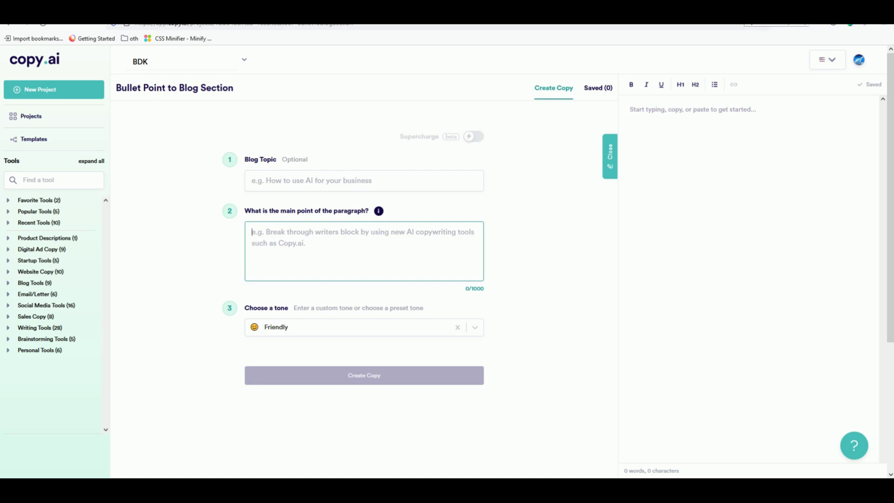
Step: Search Google for "how to lose weight fast quora" and open the Quora question "What are the best ways to lose weight?" in a new tab
key(ctrl+t)
click(320, 251)
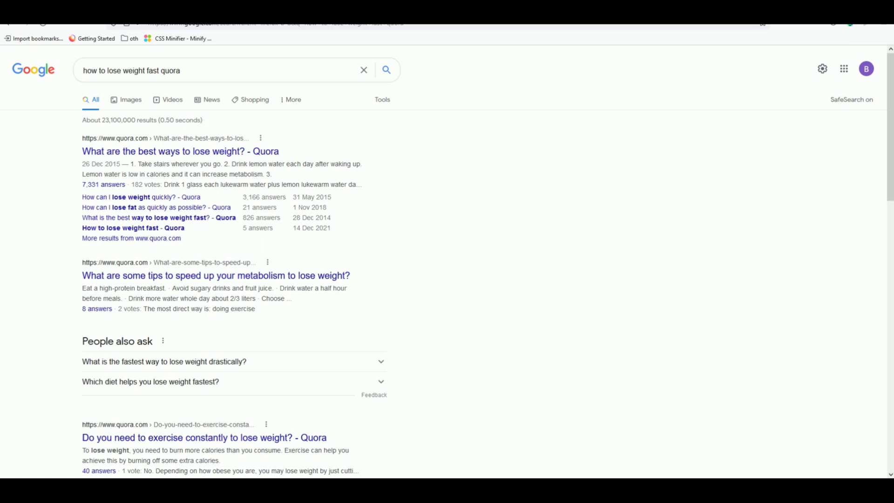
right_click(180, 159)
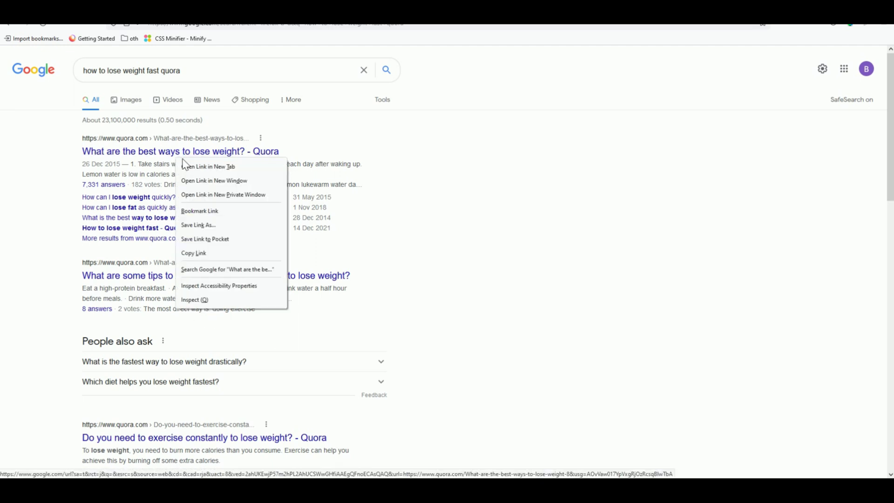
click(188, 167)
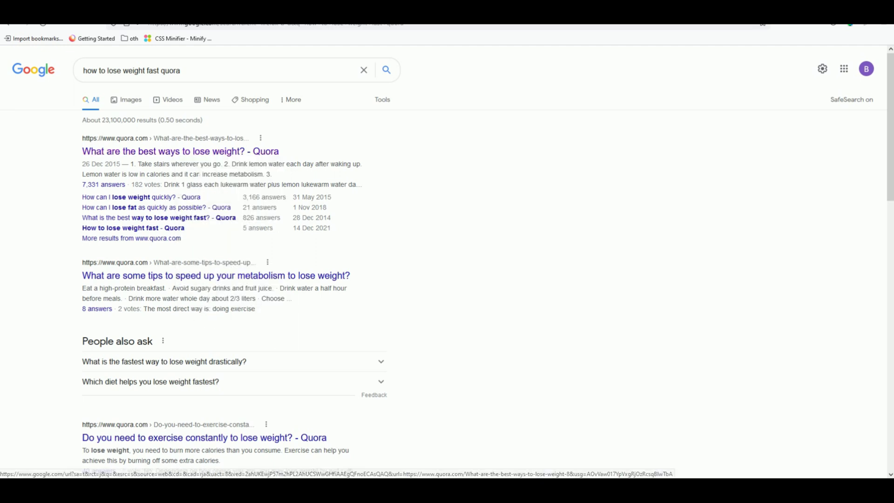
key(ctrl+Tab)
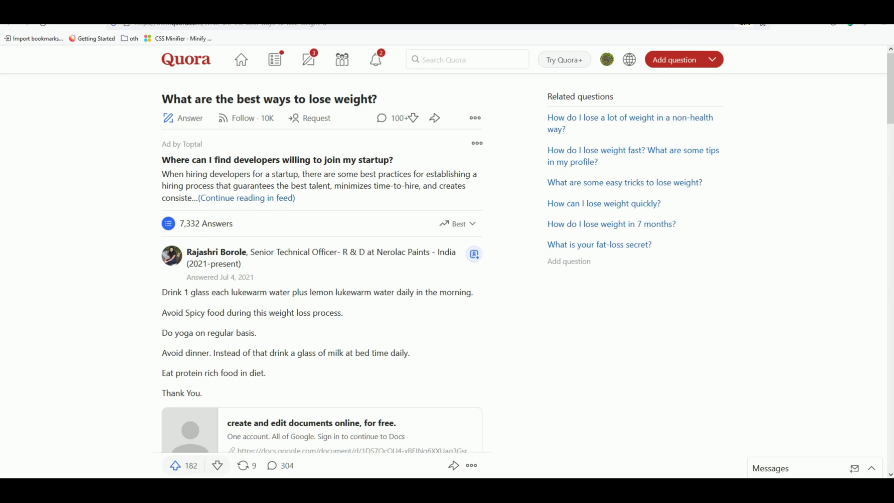
Step: Search Google for "how to cure flaky ears quora" and open the Quora question "How do you treat dry skin on the ear lobes?"
key(alt+Left)
scroll(266, 259, down, 1)
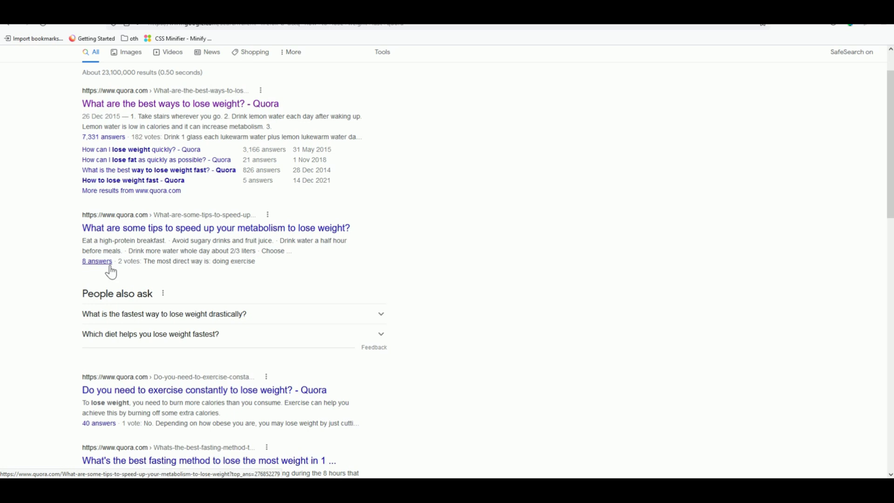
scroll(131, 279, up, 1)
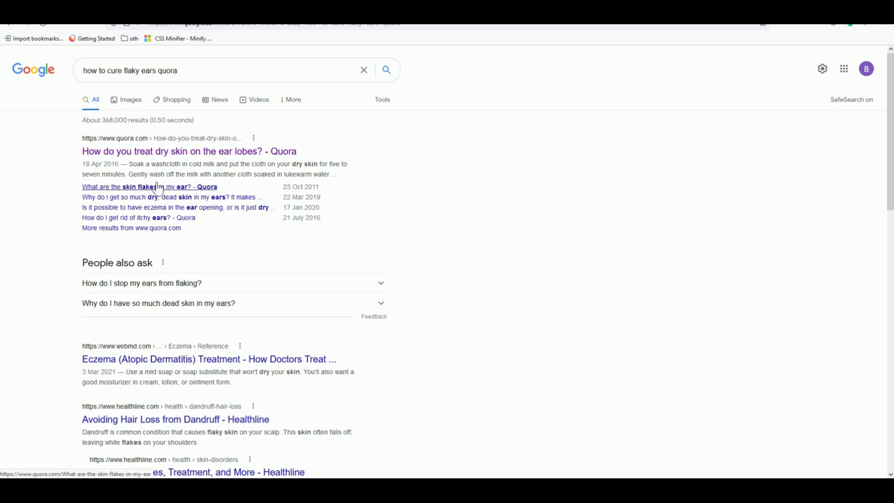
click(153, 156)
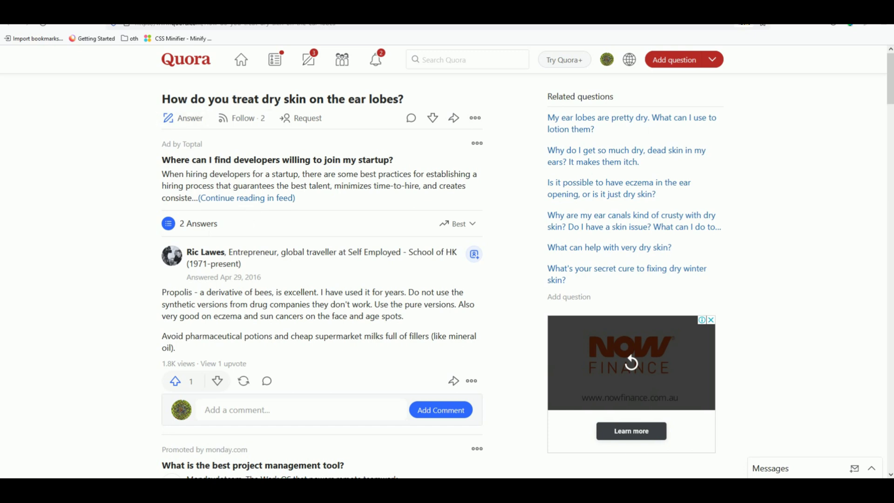
Step: Copy the Quora question title into copy.ai as the paragraph's main point and generate the blog copy
triple_click(311, 101)
key(ctrl+c)
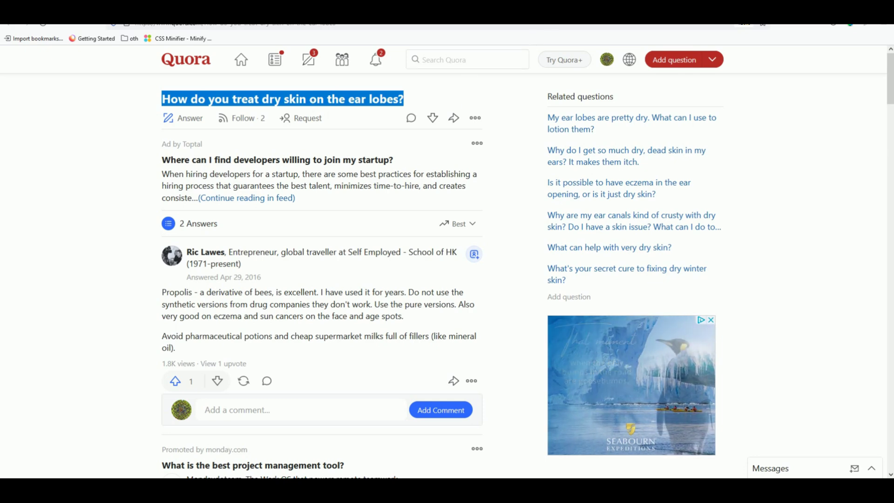
key(ctrl+Tab)
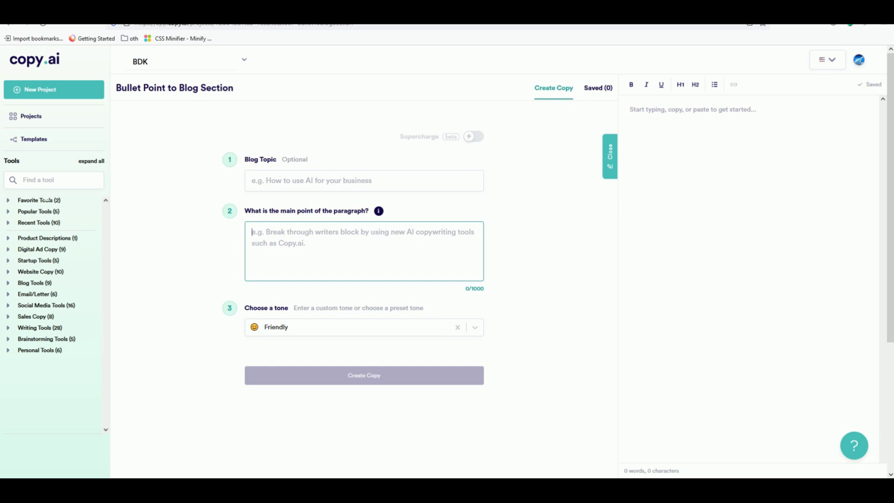
click(53, 179)
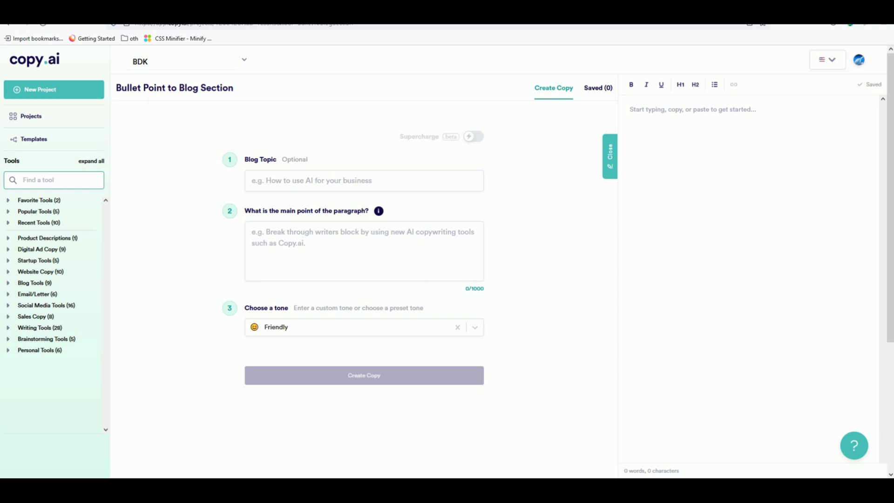
click(288, 245)
key(ctrl+v)
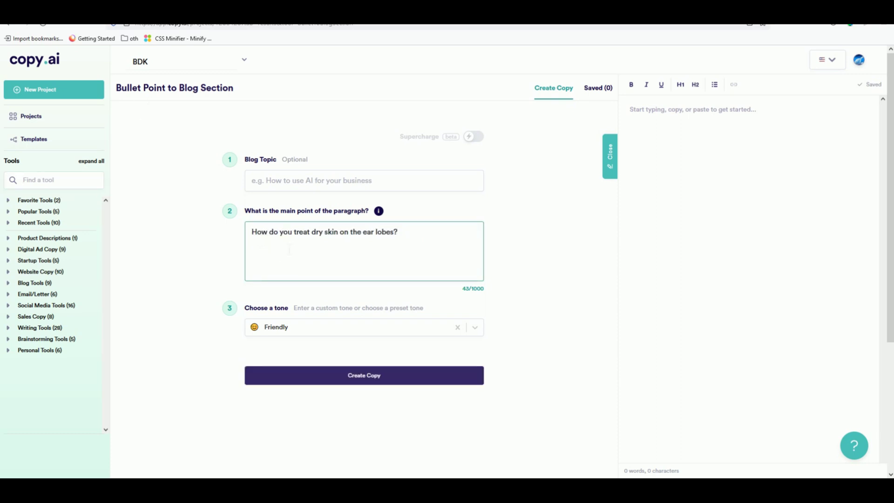
click(382, 379)
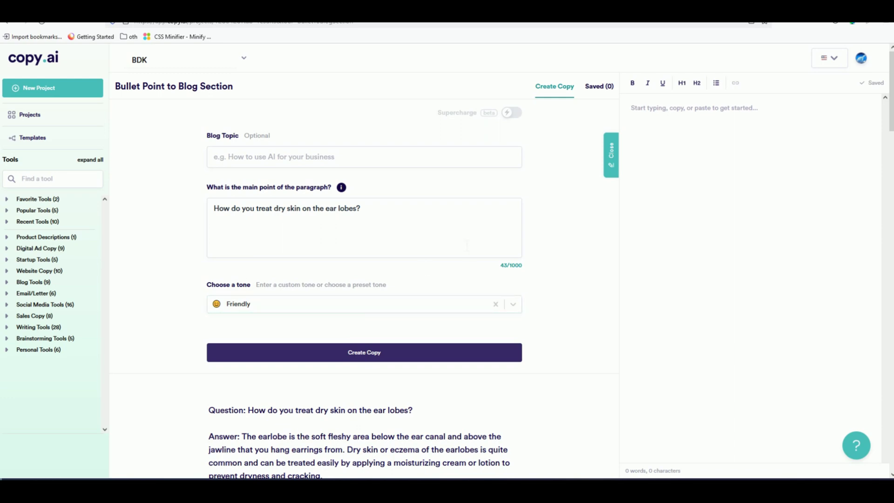
Step: Review the first two generated answers on treating dry ear-lobe skin for usable passages
scroll(463, 245, down, 2)
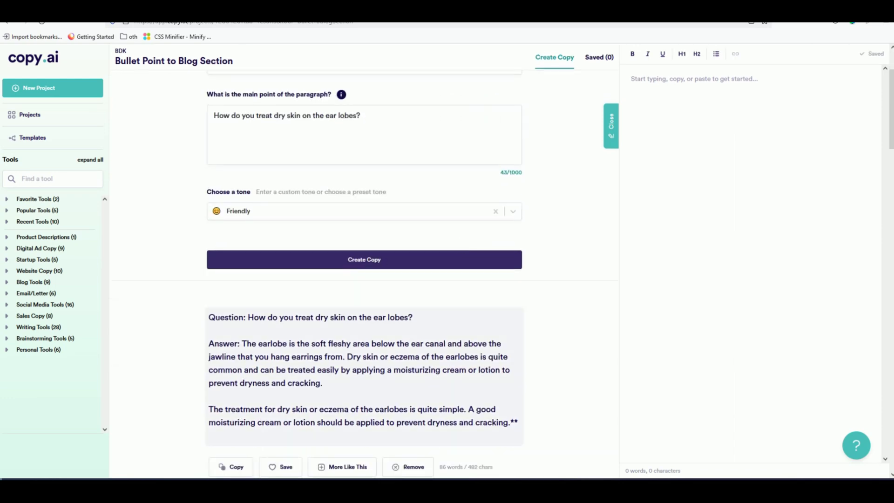
scroll(364, 274, down, 1)
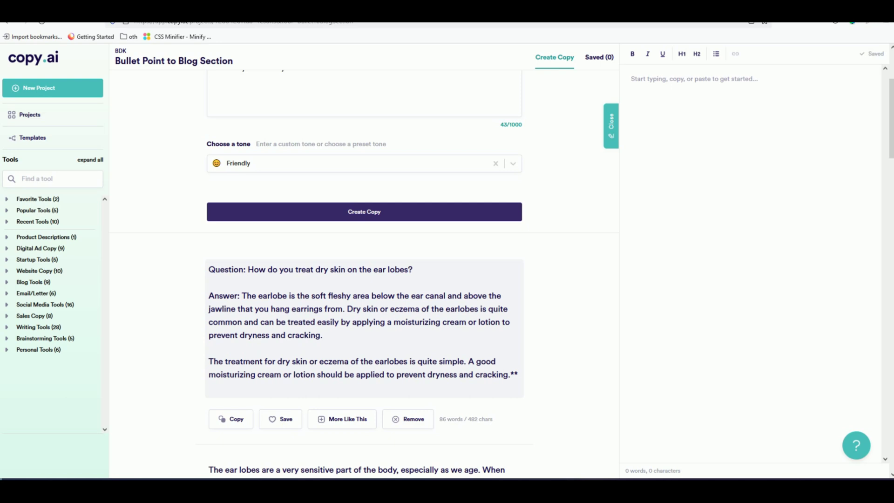
drag(322, 335, 248, 297)
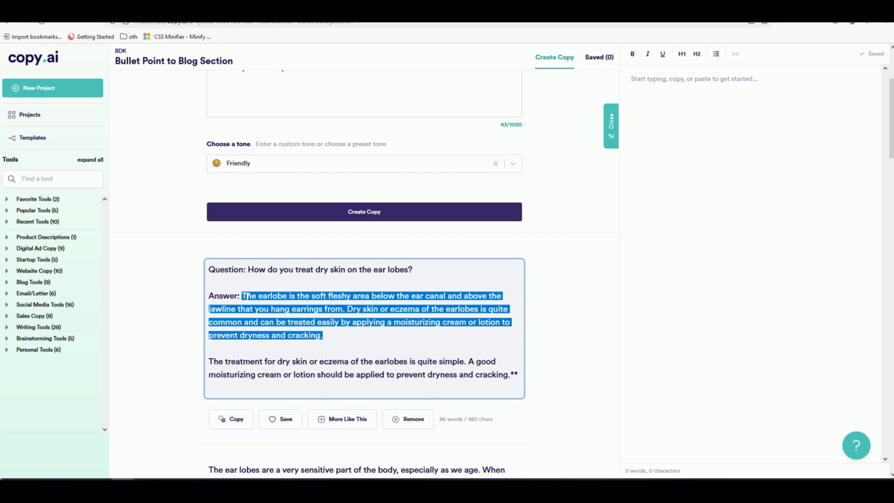
scroll(359, 339, down, 3)
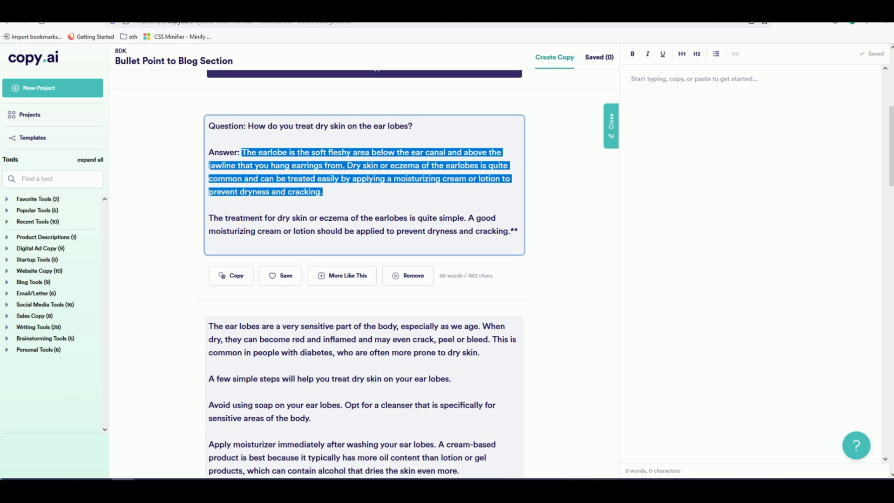
scroll(281, 362, down, 2)
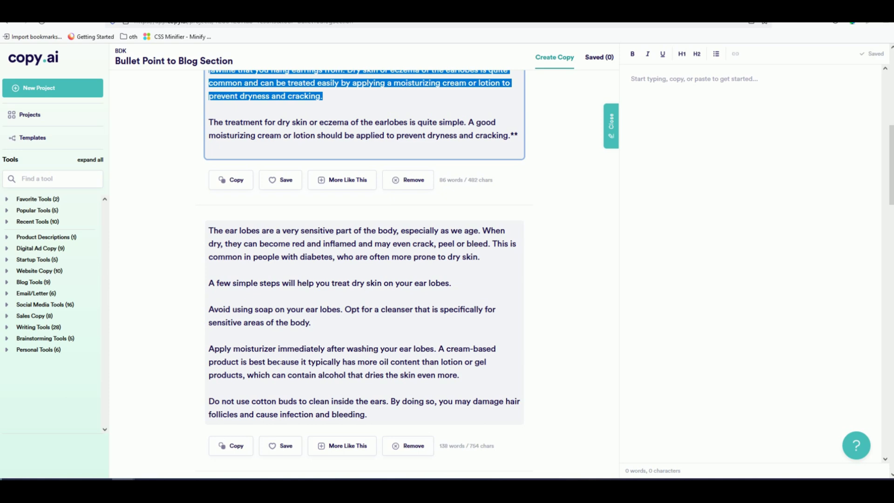
scroll(363, 321, up, 3)
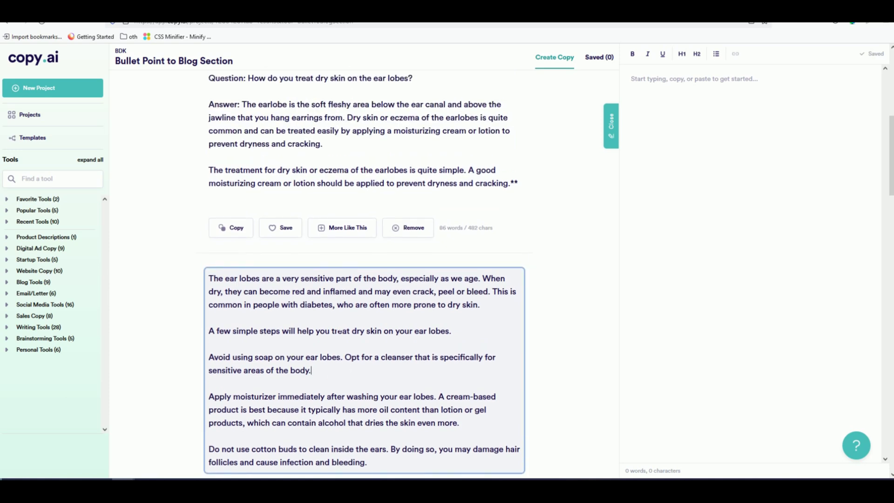
scroll(314, 294, up, 2)
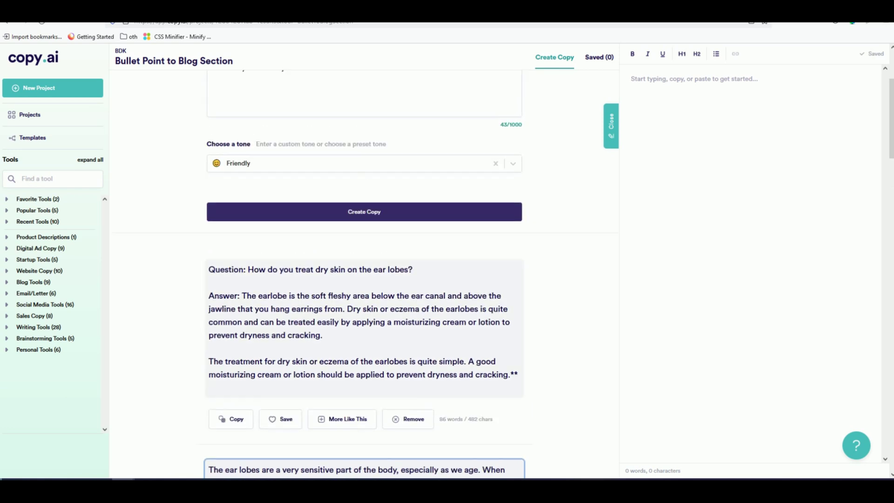
Step: Copy the first answer's opening paragraph, without the "Answer:" label, into the empty document editor
click(281, 321)
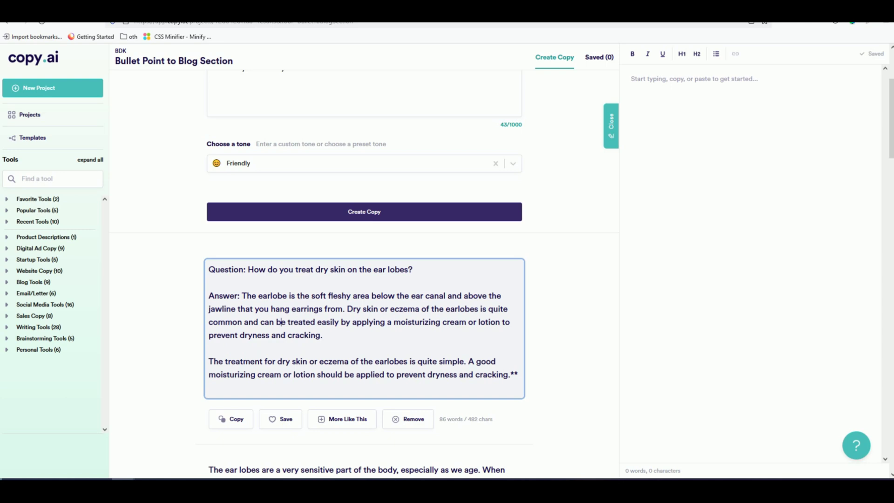
mouse_move(322, 336)
mouse_down()
mouse_move(241, 295)
mouse_move(284, 296)
mouse_move(322, 335)
mouse_up()
click(253, 307)
right_click(254, 307)
key(Escape)
right_click(333, 323)
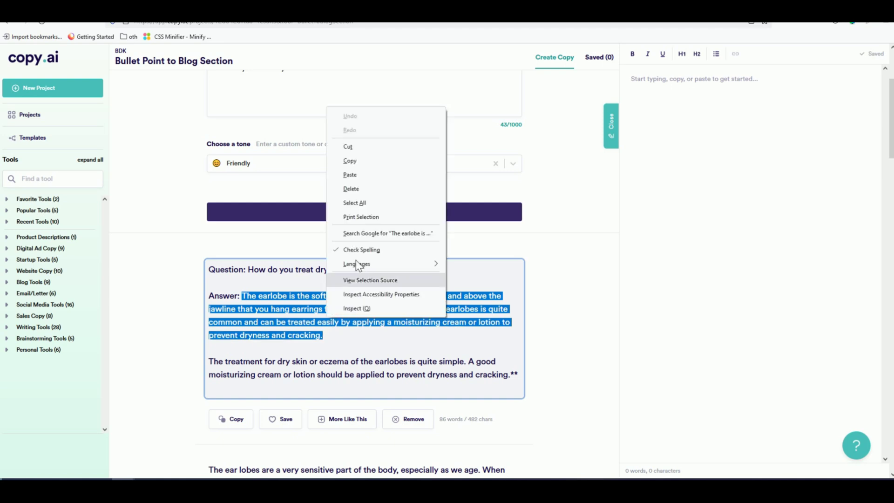
click(378, 159)
click(730, 180)
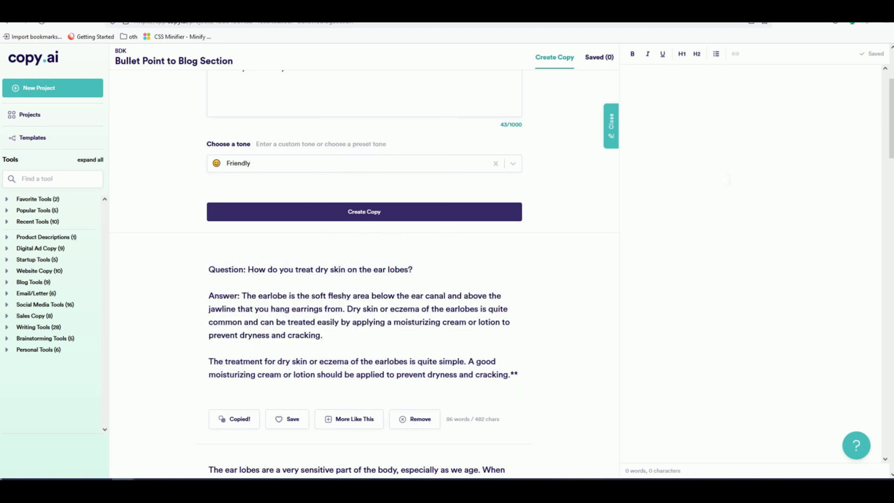
key(ctrl+v)
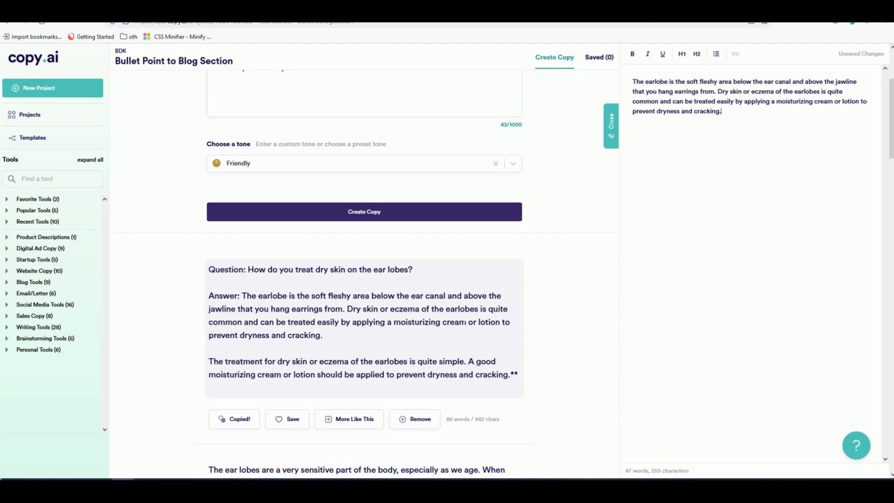
Step: Copy "A few simple steps will help you treat dry skin on your ear lobes." from the second answer into a new paragraph of the document
scroll(262, 352, down, 3)
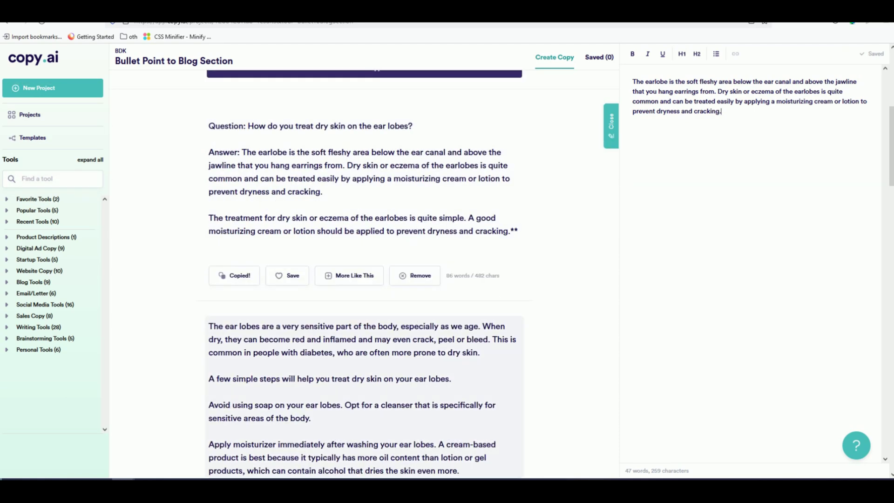
scroll(262, 353, down, 1)
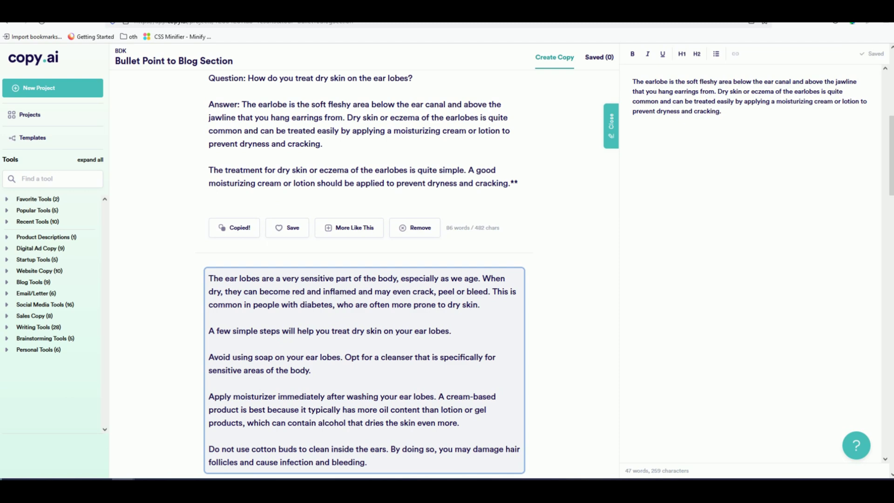
triple_click(431, 331)
click(742, 122)
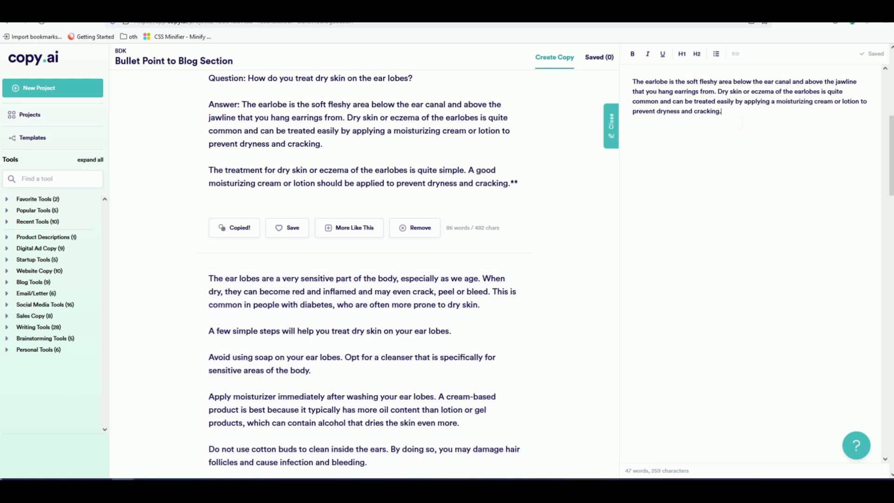
key(Return)
key(Return)
key(ctrl+v)
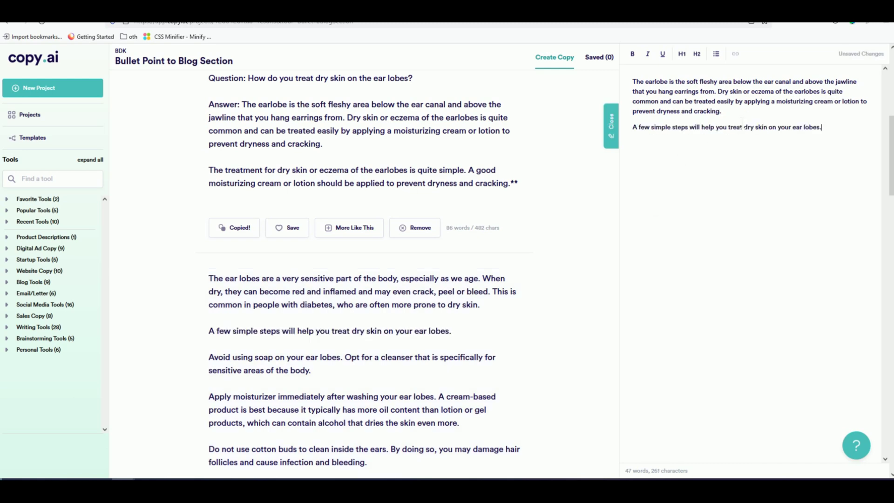
Step: Copy the second answer's paragraph about avoiding soap and choosing a cleanser to the end of the document
scroll(363, 279, down, 1)
click(259, 309)
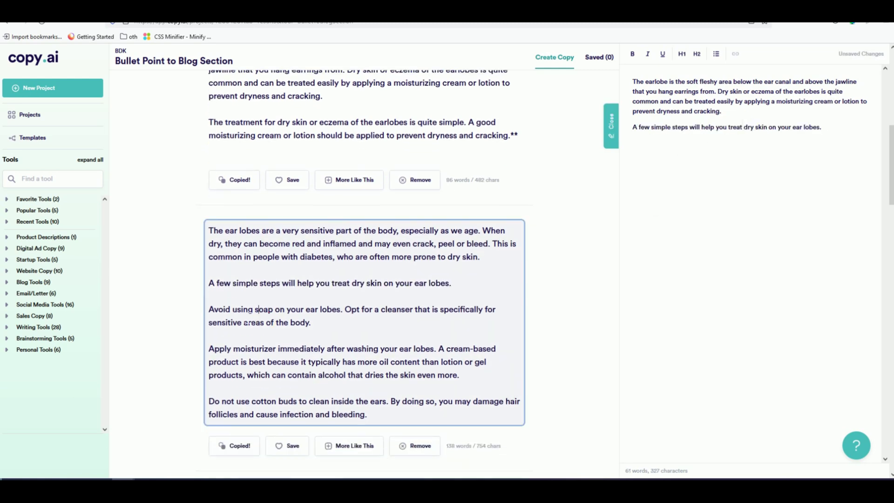
drag(311, 322, 194, 309)
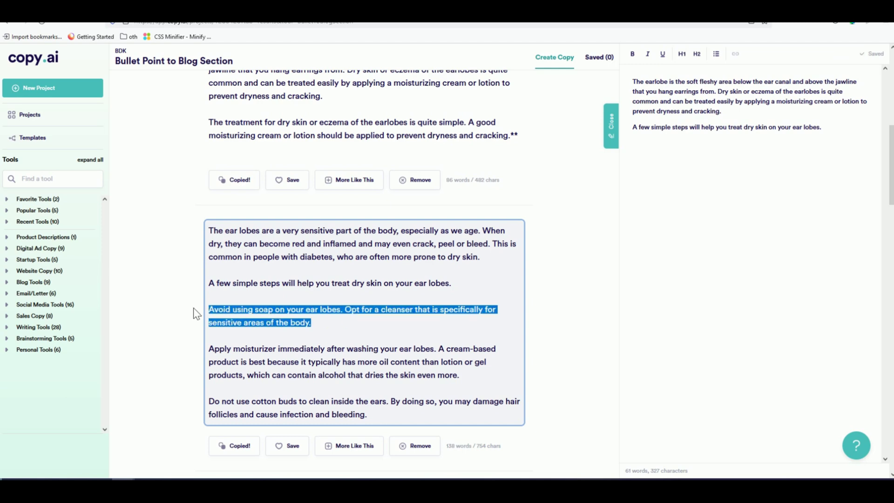
click(783, 127)
click(829, 138)
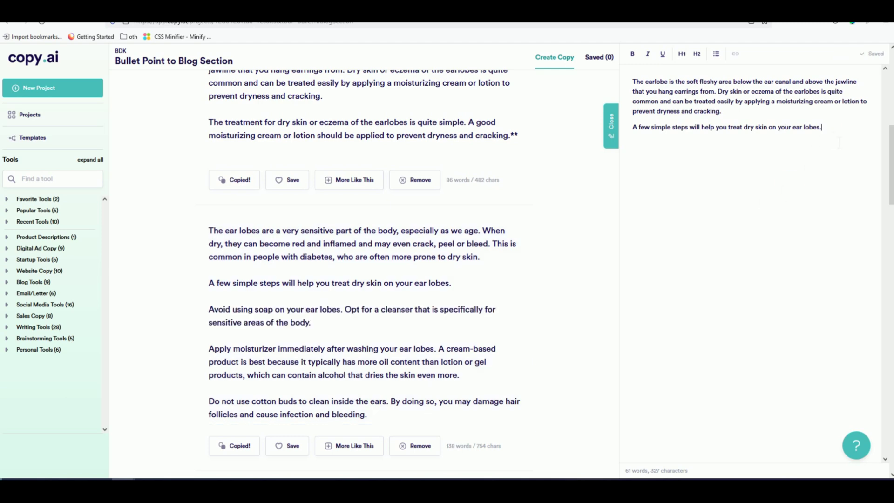
key(Return)
key(Return)
key(ctrl+v)
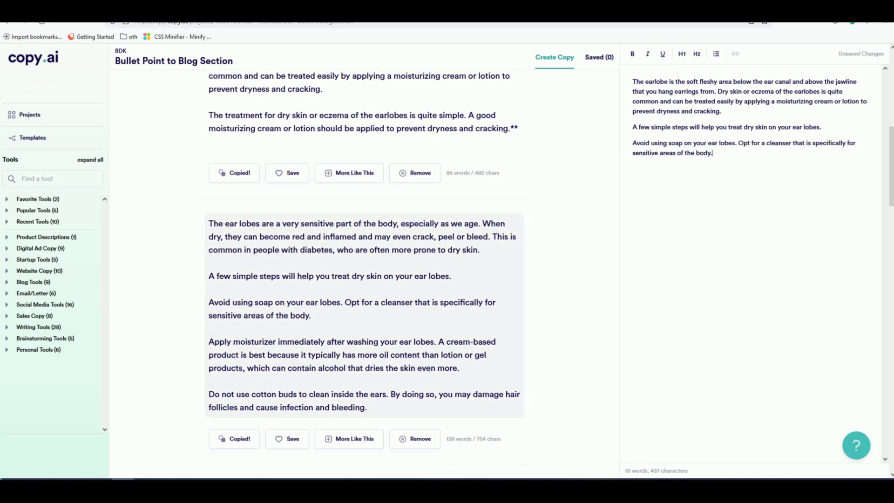
Step: Copy the second answer's last two paragraphs, on moisturizer and cotton buds, to the end of the document
scroll(220, 303, down, 1)
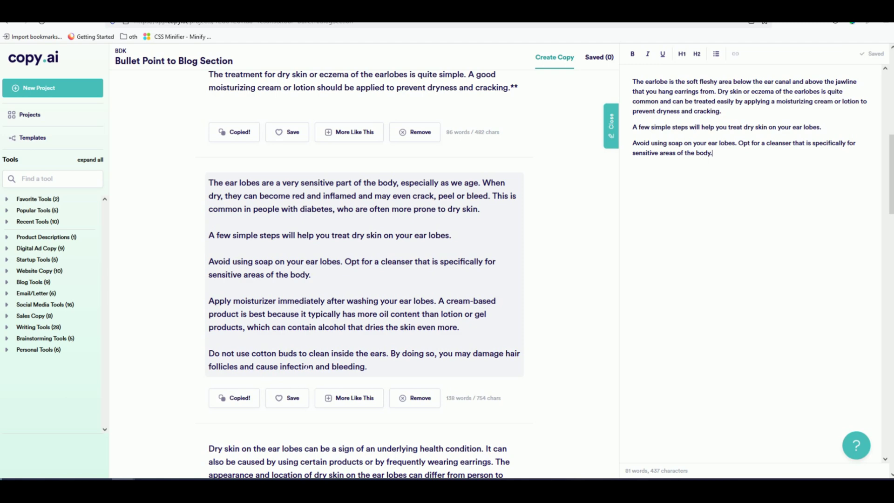
drag(367, 367, 205, 302)
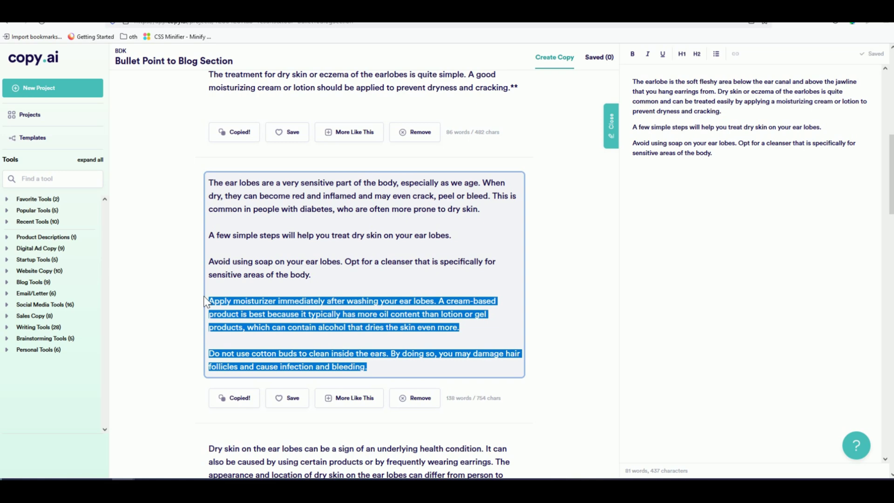
click(743, 163)
key(Return)
key(ctrl+v)
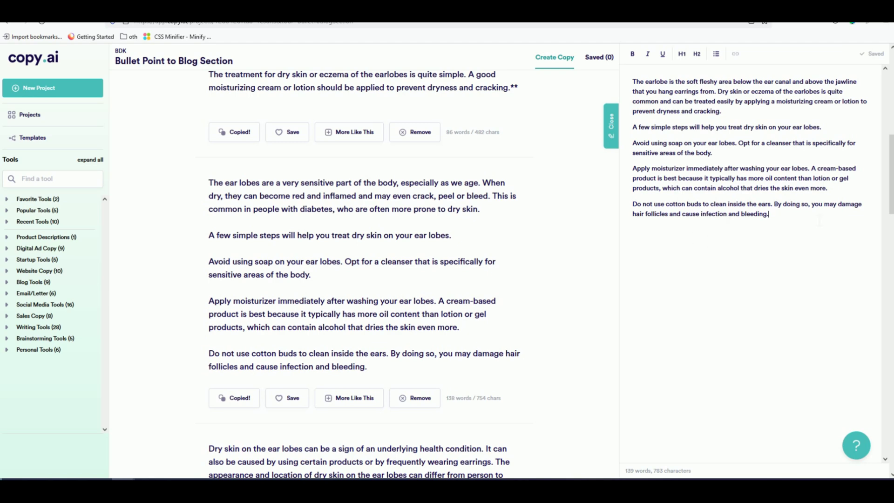
Step: Add a closing paragraph to the document reading "If you want to learn more visit this:"
key(Return)
text(Red)
key(BackSpace)
key(BackSpace)
key(BackSpace)
text(If you a)
key(BackSpace)
text(want to learn more)
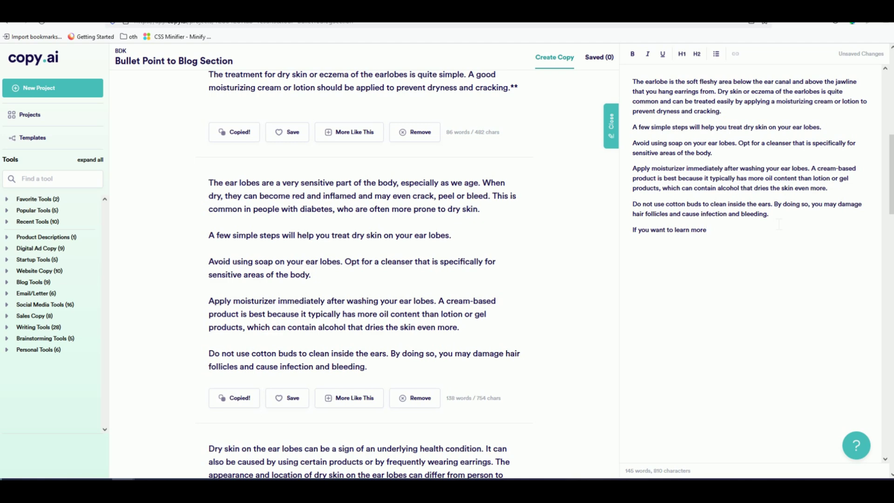
text( visit this:)
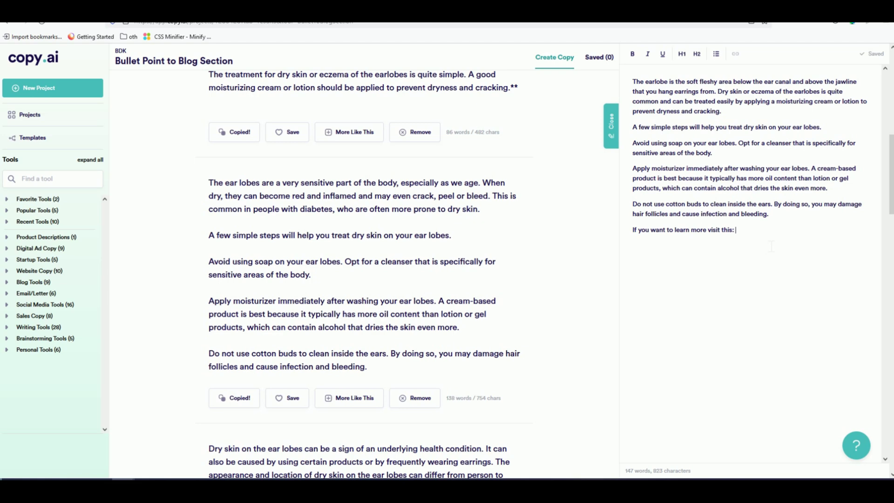
text(https://mywebsite/)
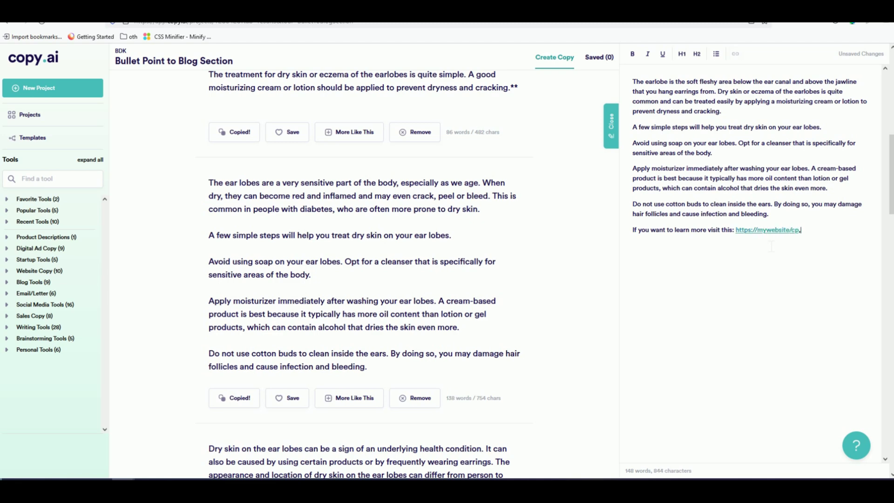
key(BackSpace)
text(.com/blogpost)
click(736, 230)
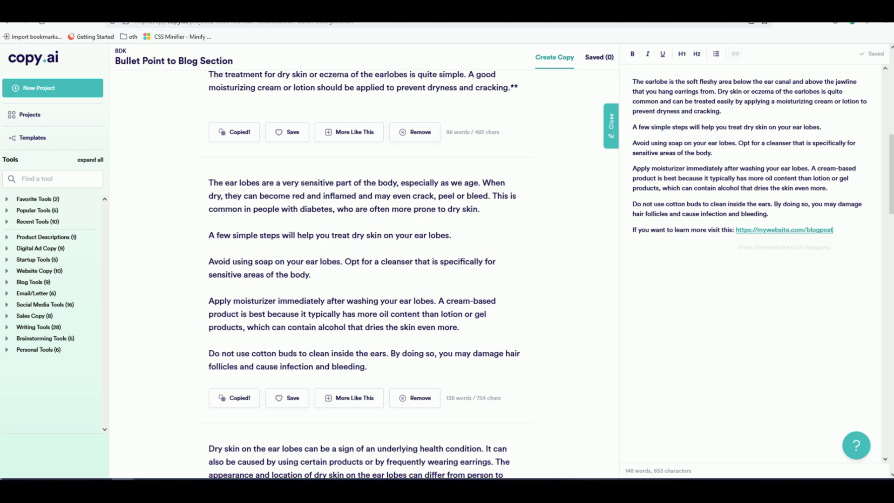
Step: Switch to Quora's content and stats page and examine the view counts of the past answers
key(ctrl+Tab)
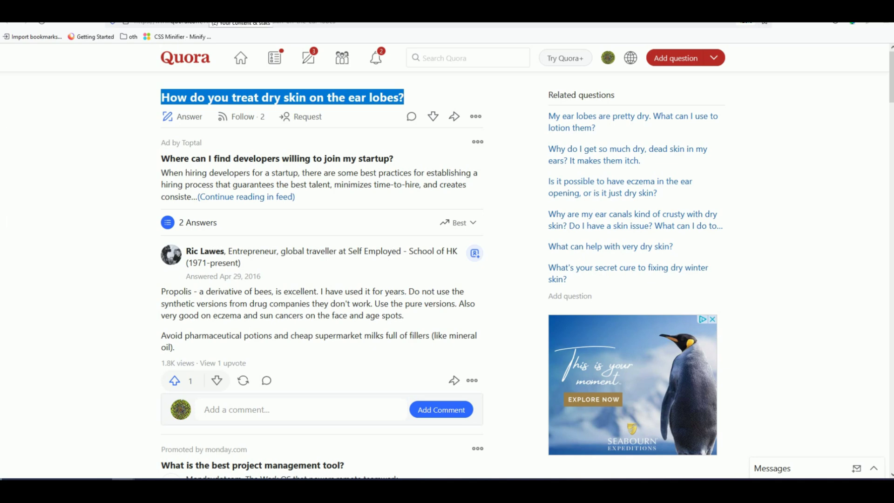
click(219, 14)
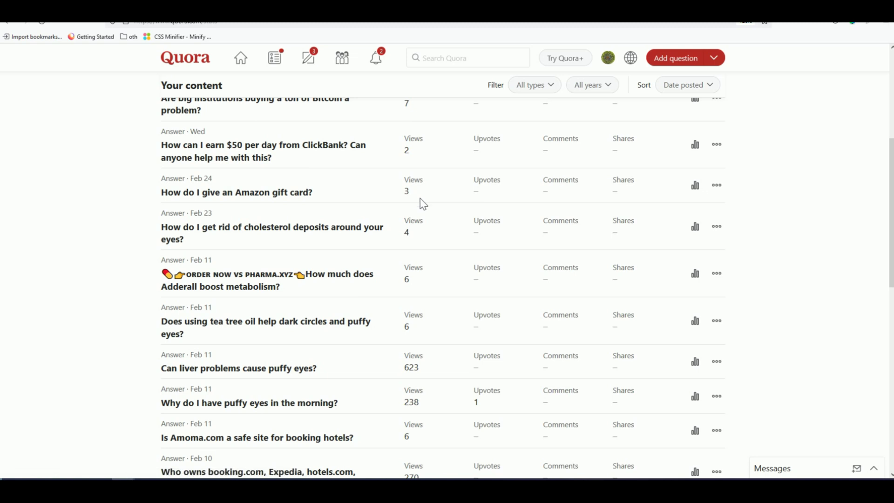
scroll(421, 202, down, 2)
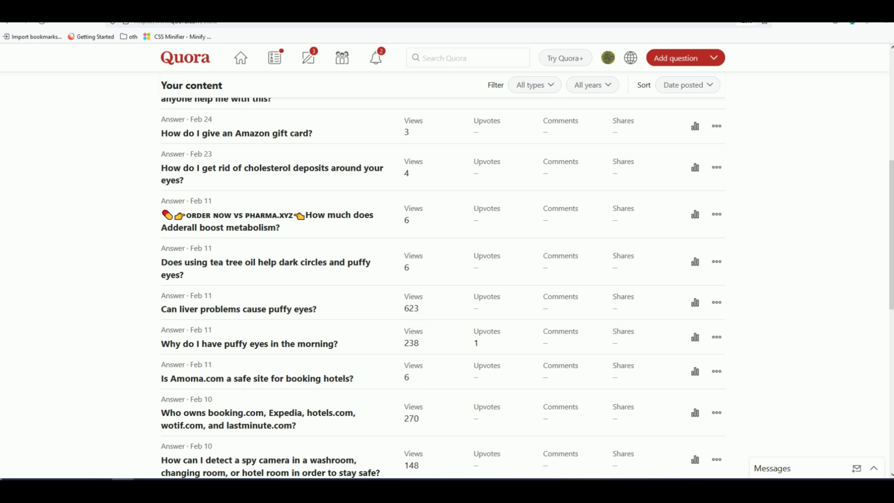
scroll(428, 307, down, 1)
scroll(421, 306, down, 1)
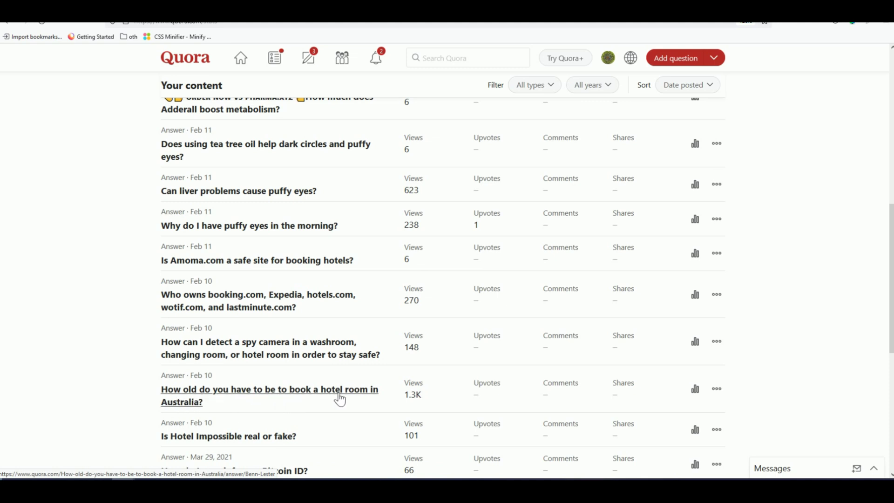
double_click(422, 395)
click(424, 396)
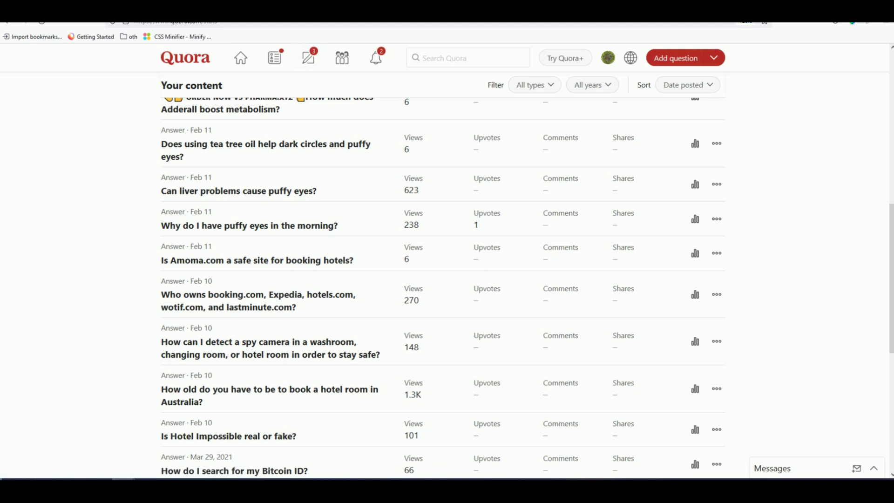
Step: Open the past answer to "Can liver problems cause puffy eyes?", review its text, and return to the content list
click(238, 191)
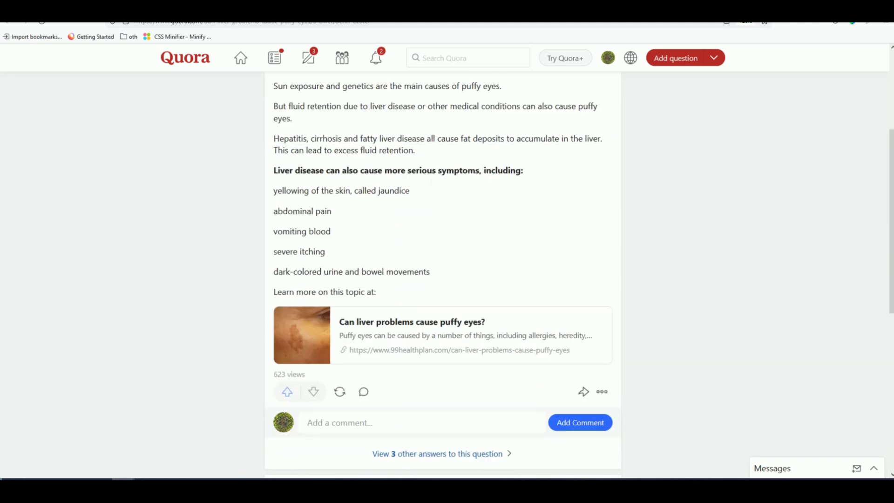
drag(891, 187, 881, 134)
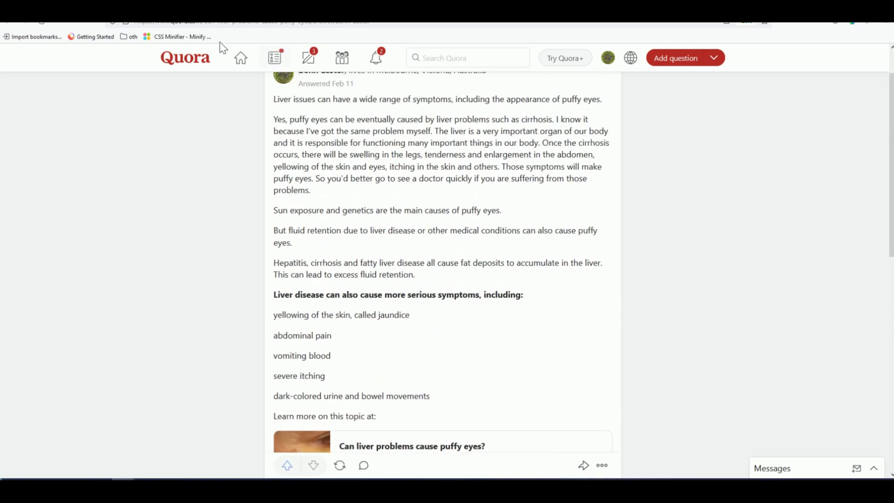
key(alt+Left)
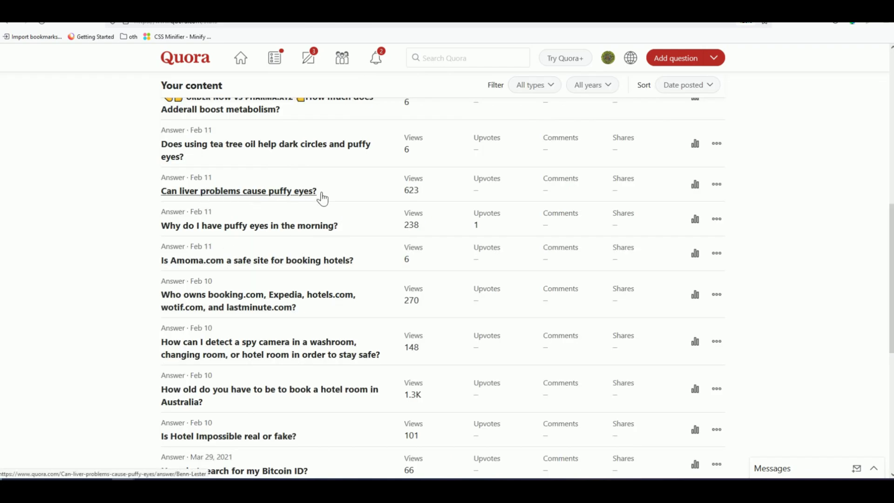
key(alt+Right)
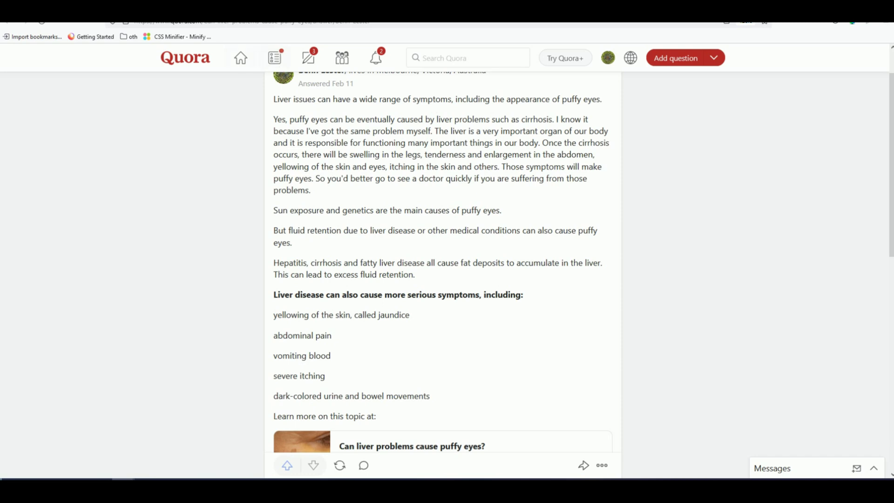
key(alt+Left)
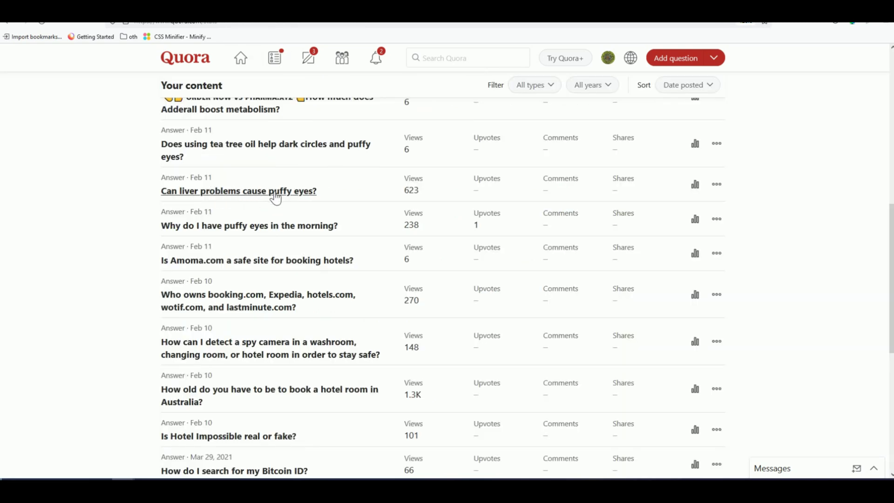
Step: Switch back to copy.ai and highlight the document's answer paragraphs, leaving out the closing link line
click(552, 36)
scroll(273, 209, up, 10)
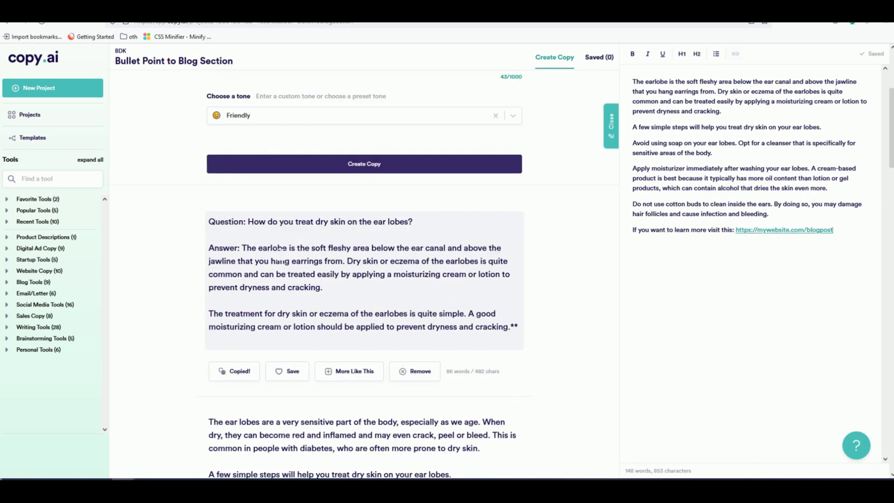
drag(789, 248, 632, 108)
scroll(319, 342, down, 3)
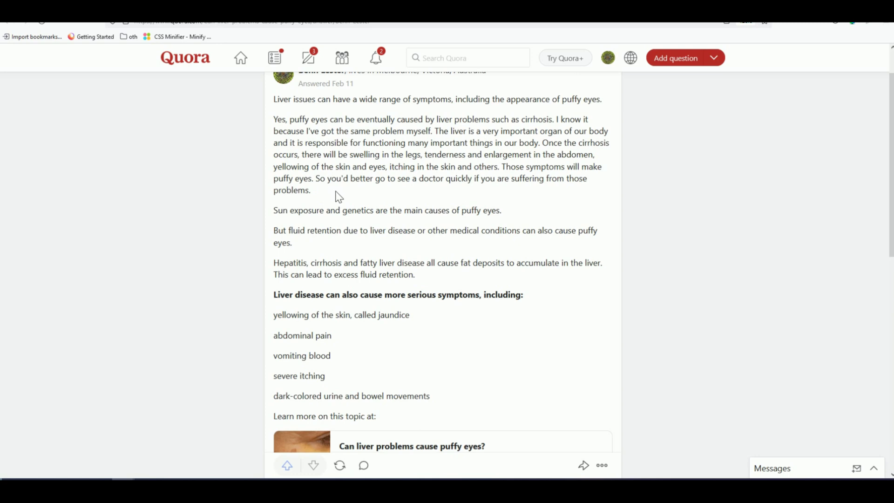
Step: Open the 99HealthPlan article linked at the end of the puffy eyes answer, examine its content and banners, and return to the Quora answer
drag(890, 153, 890, 190)
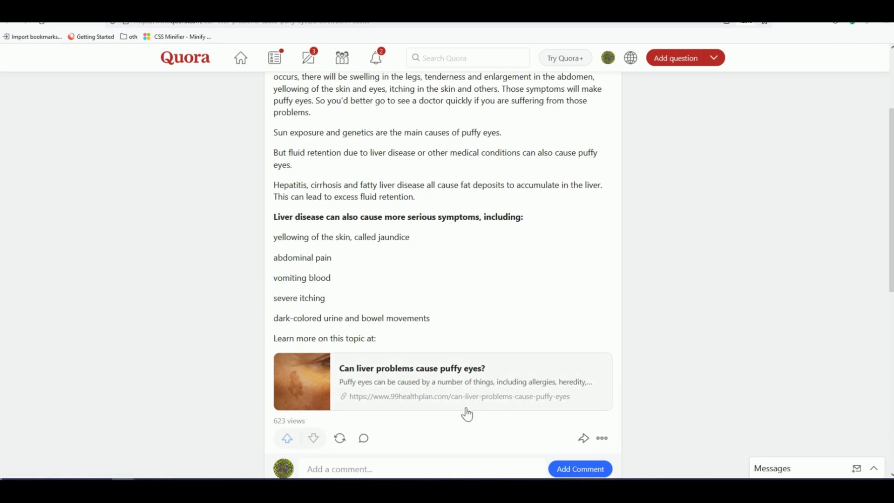
click(461, 410)
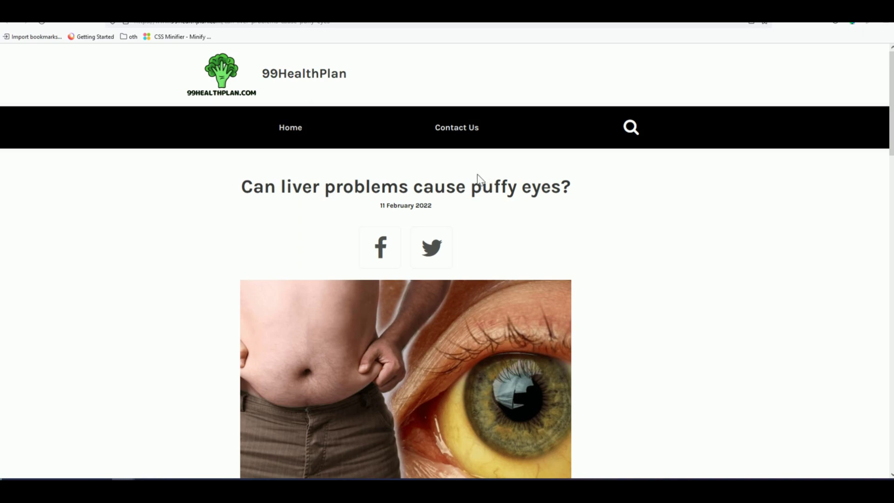
scroll(477, 177, down, 8)
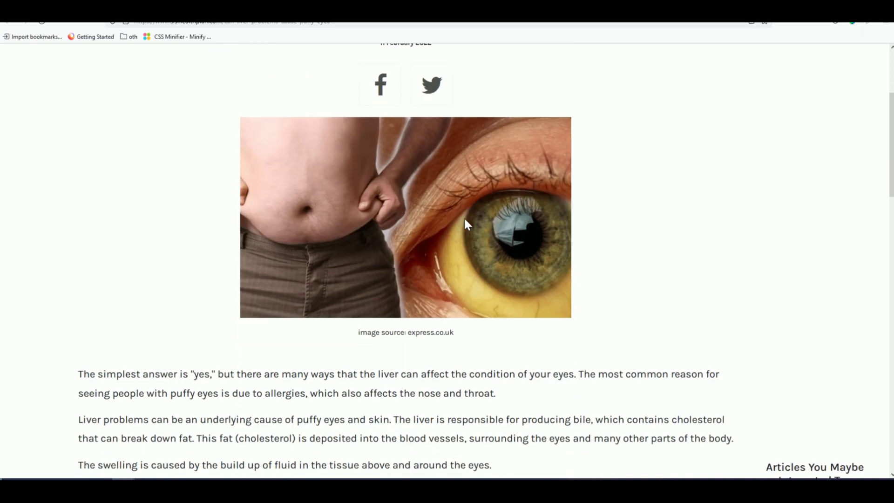
scroll(135, 195, down, 4)
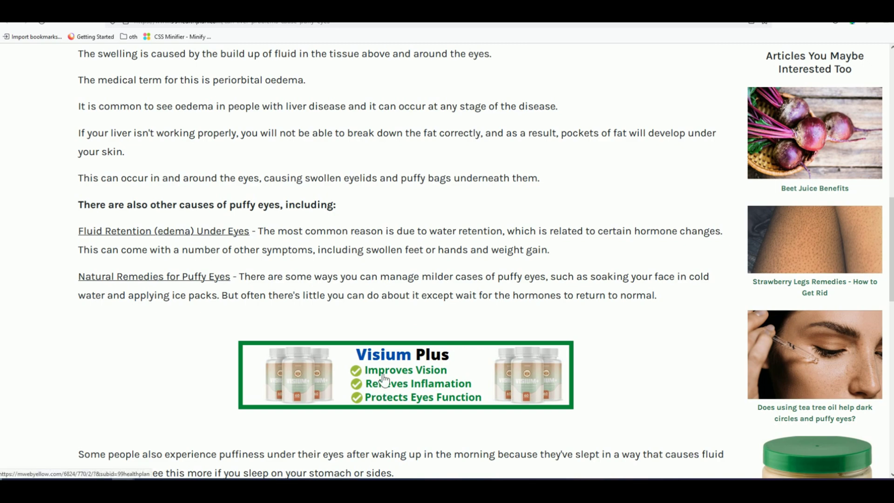
scroll(349, 219, down, 8)
scroll(209, 273, down, 2)
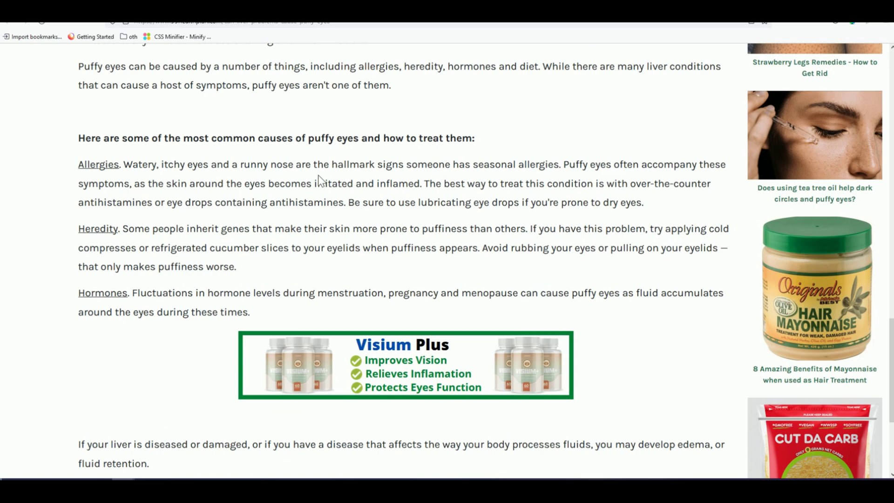
scroll(318, 175, down, 4)
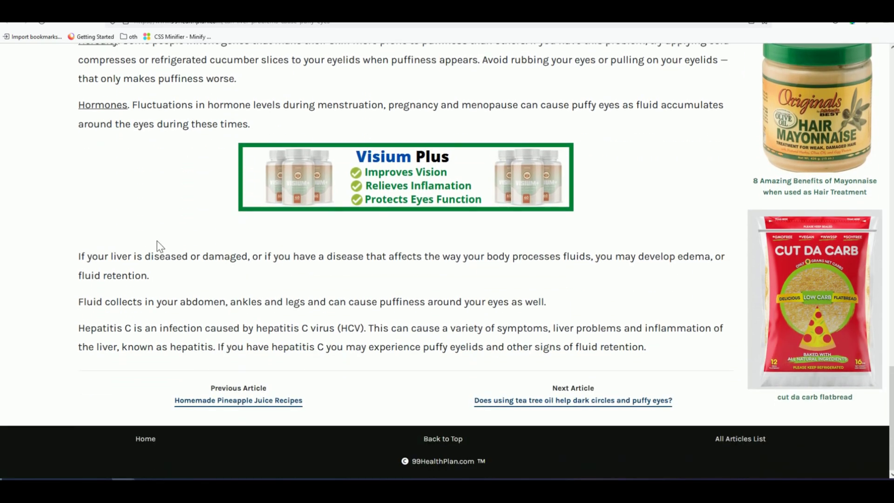
scroll(160, 245, up, 14)
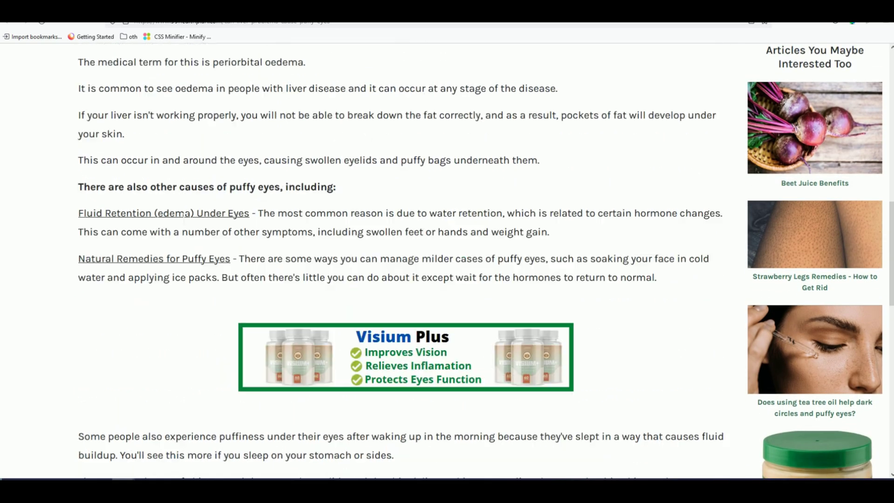
key(ctrl+Tab)
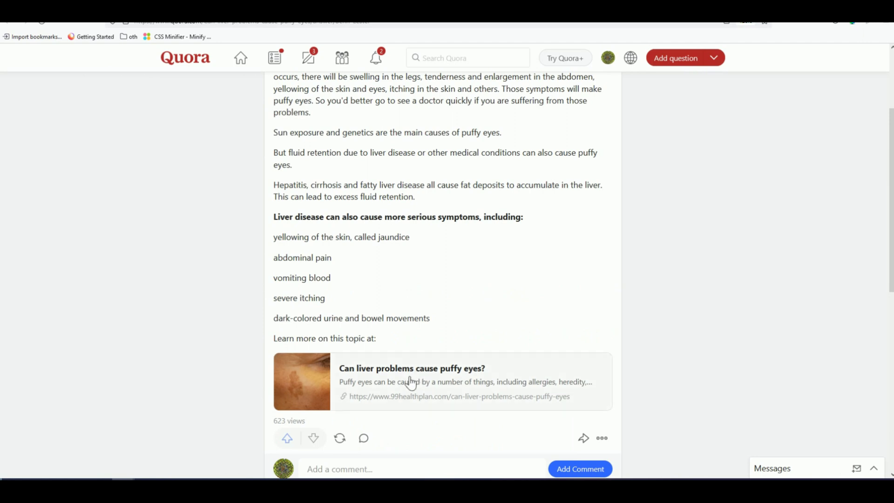
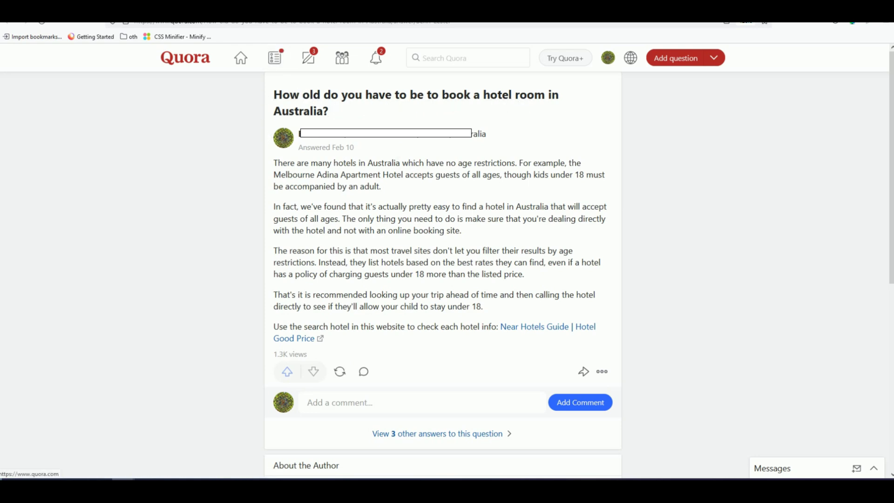
Step: Visit the "Near Hotels Guide | Hotel Good Price" link in the answer about booking a hotel room in Australia, and close the site
key(alt+Left)
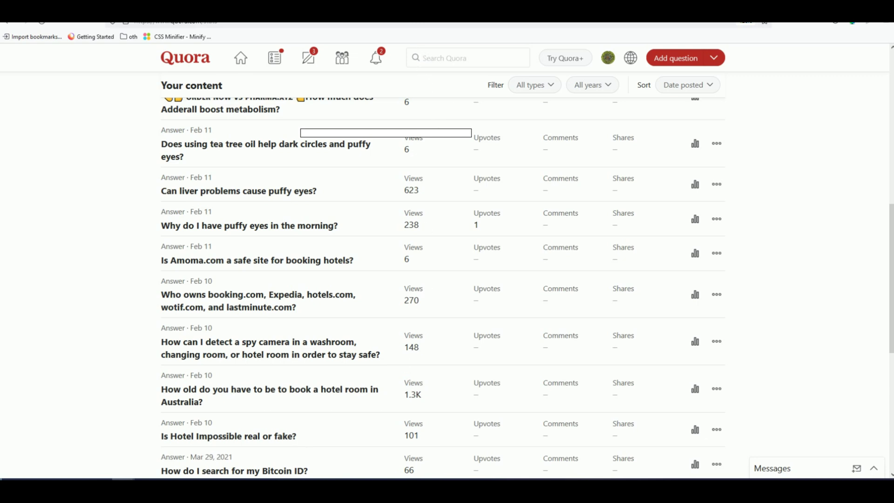
click(436, 14)
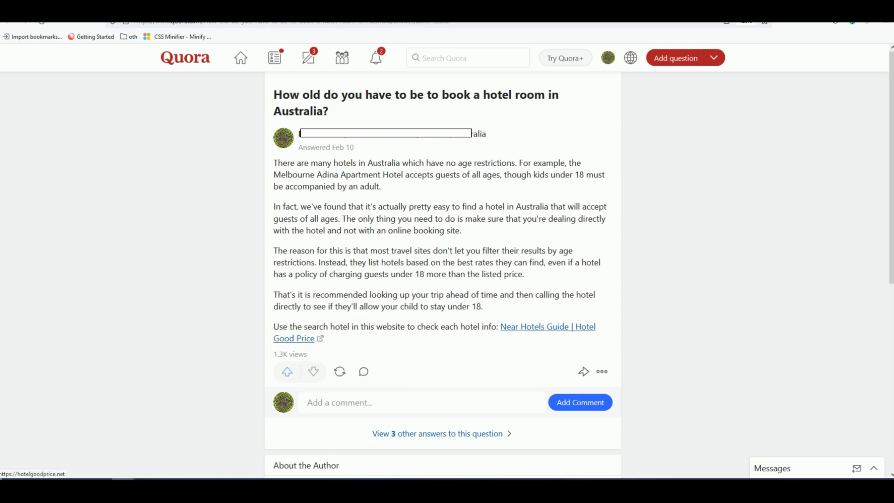
click(547, 331)
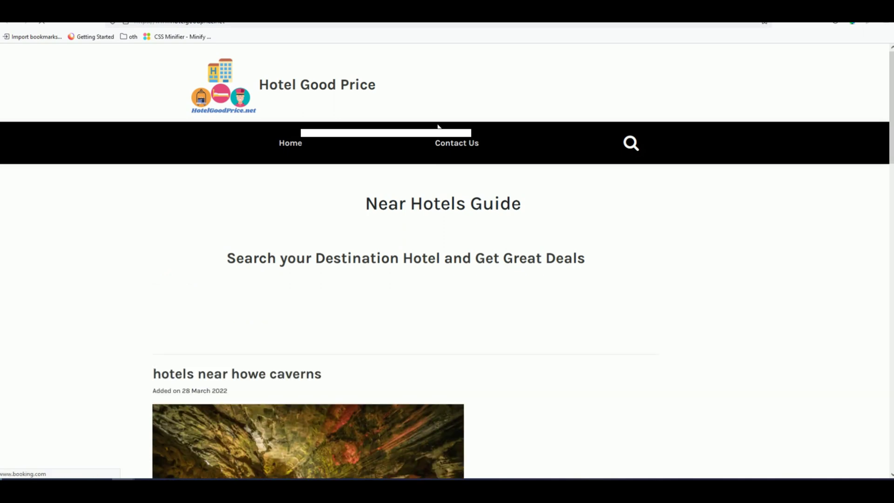
key(ctrl+w)
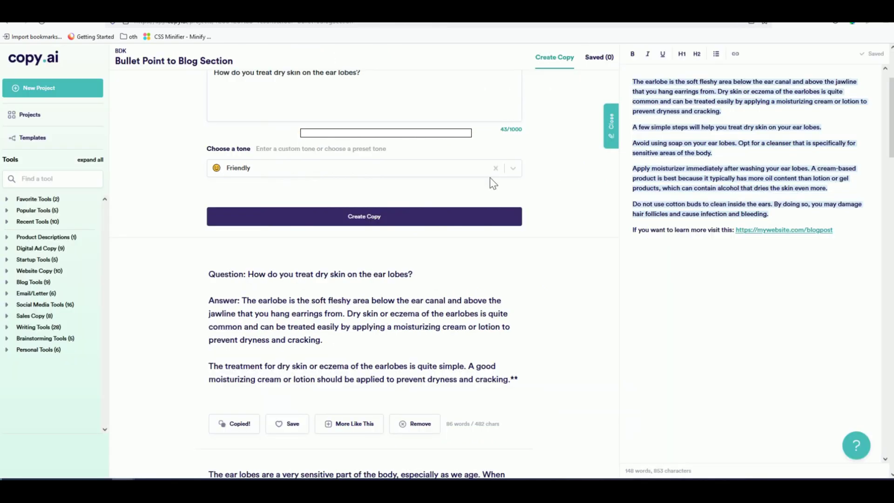
Step: Look over the copy.ai results and the 99HealthPlan puffy eyes article once more
scroll(446, 270, up, 3)
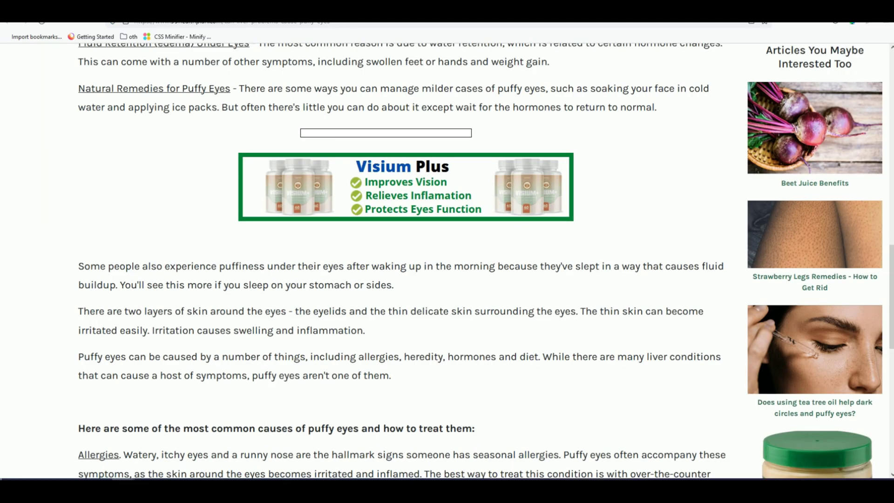
scroll(405, 260, up, 10)
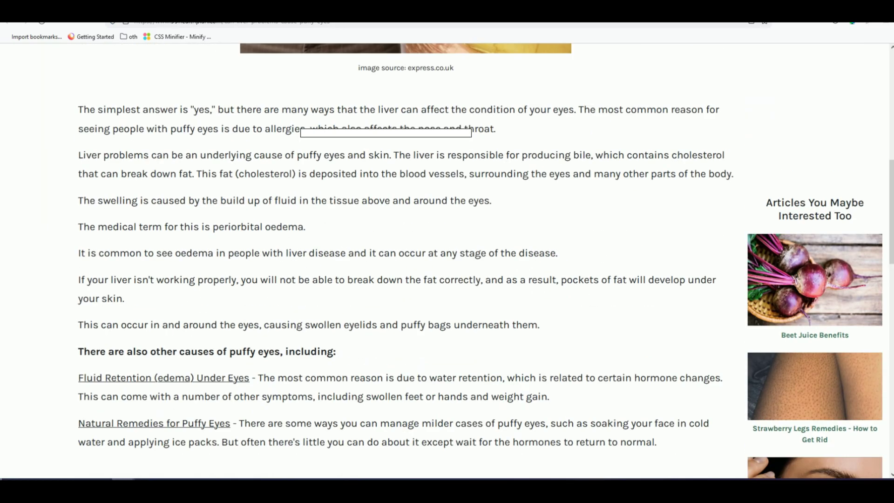
scroll(281, 278, up, 4)
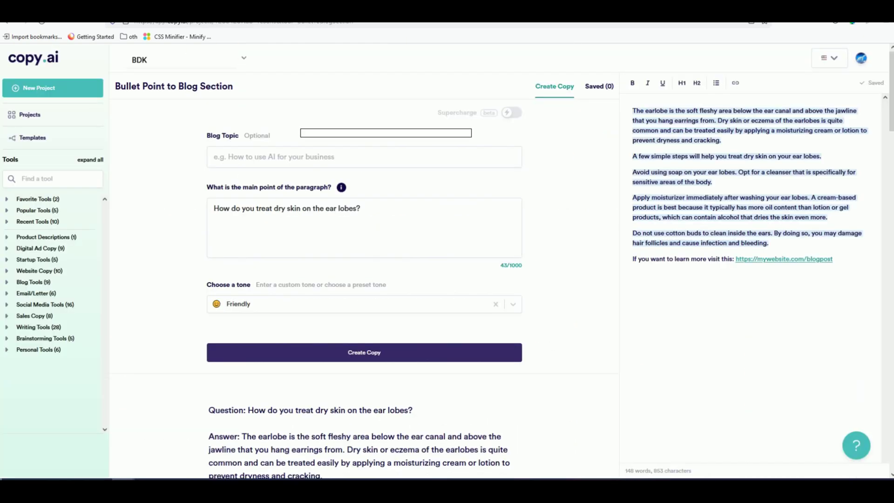
Step: Select the whole question in the paragraph's main point field and switch to Quora's content list
click(367, 250)
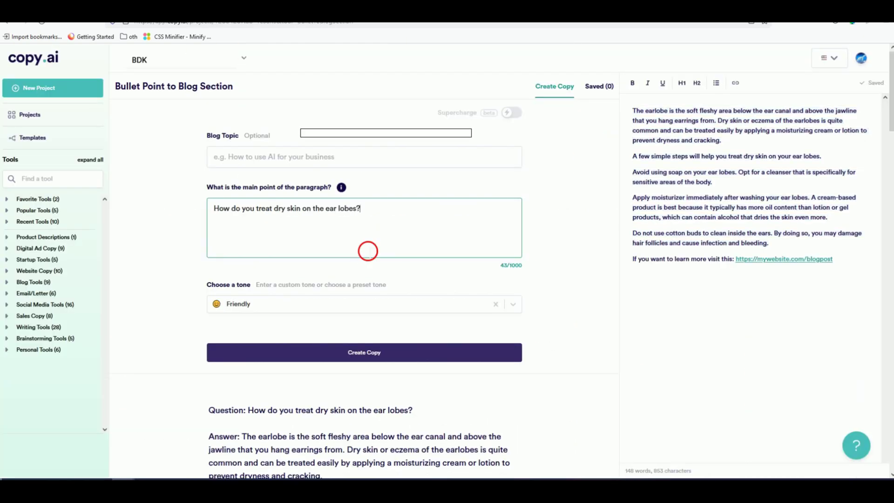
key(ctrl+a)
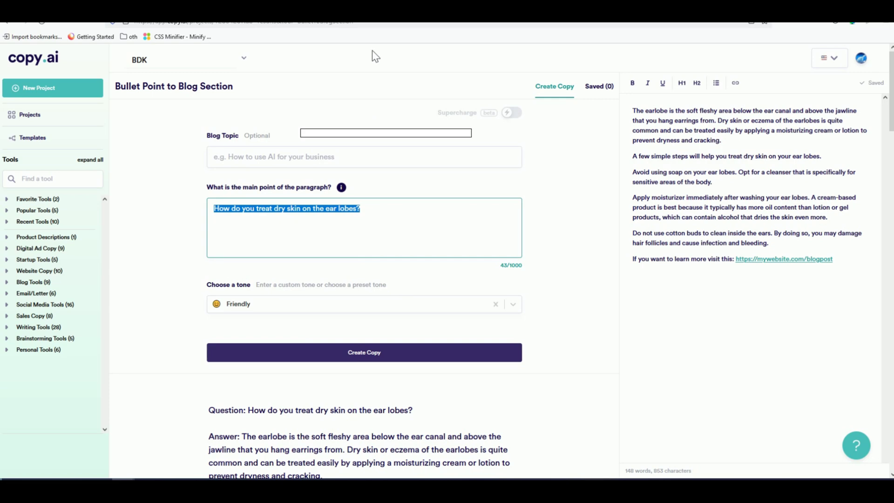
key(ctrl+Tab)
key(ctrl+Tab)
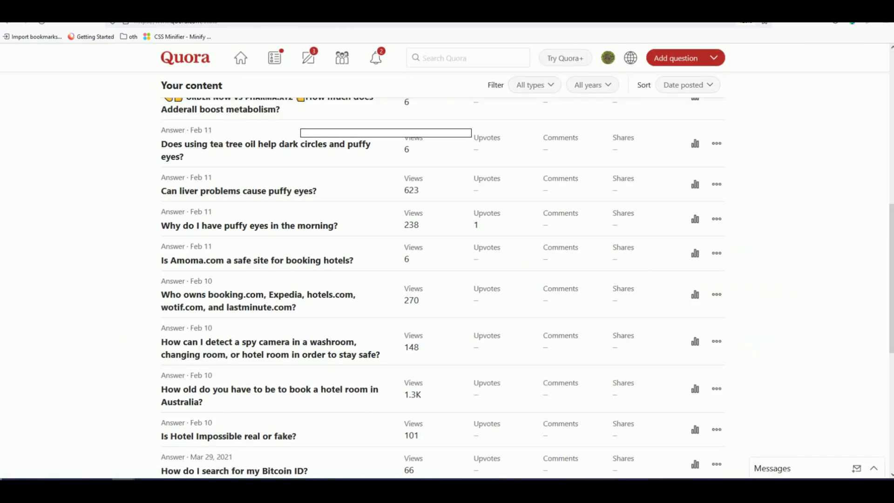
Step: Compare the puffy eyes Quora answer with its linked 99HealthPlan article and Visium Plus banner, and return to copy.ai
key(ctrl+Tab)
scroll(353, 198, up, 2)
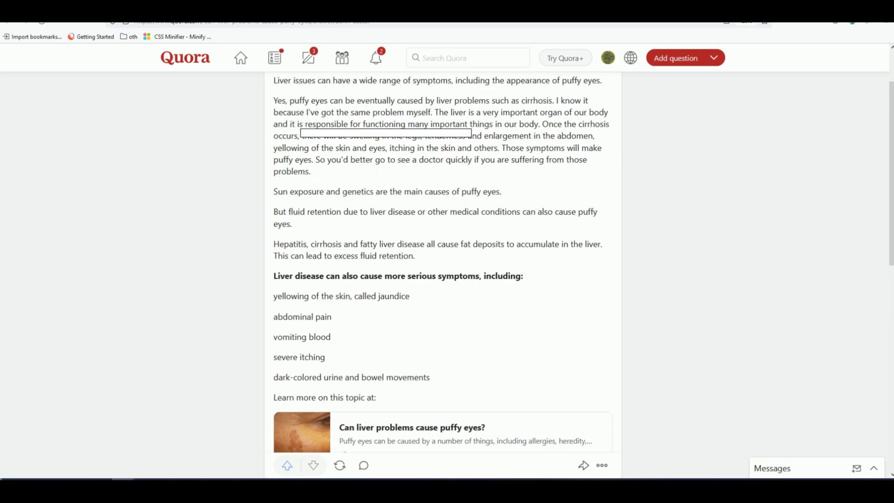
key(ctrl+Tab)
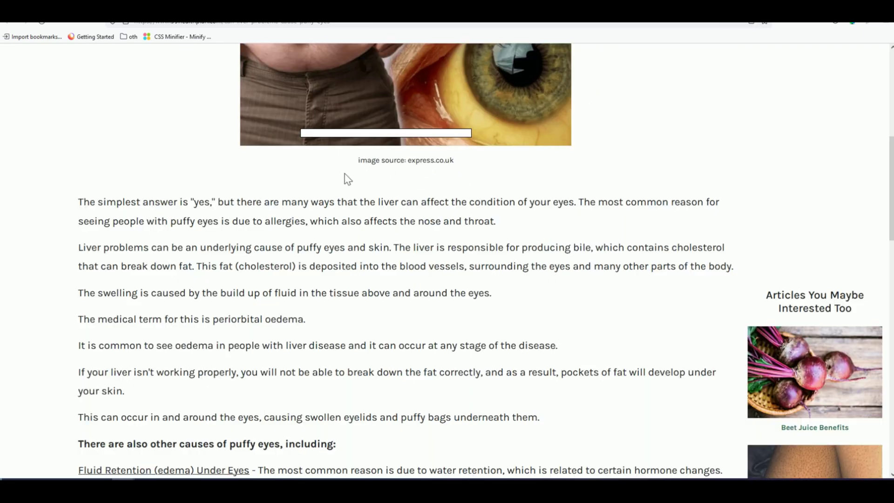
key(ctrl+Tab)
key(ctrl+Tab)
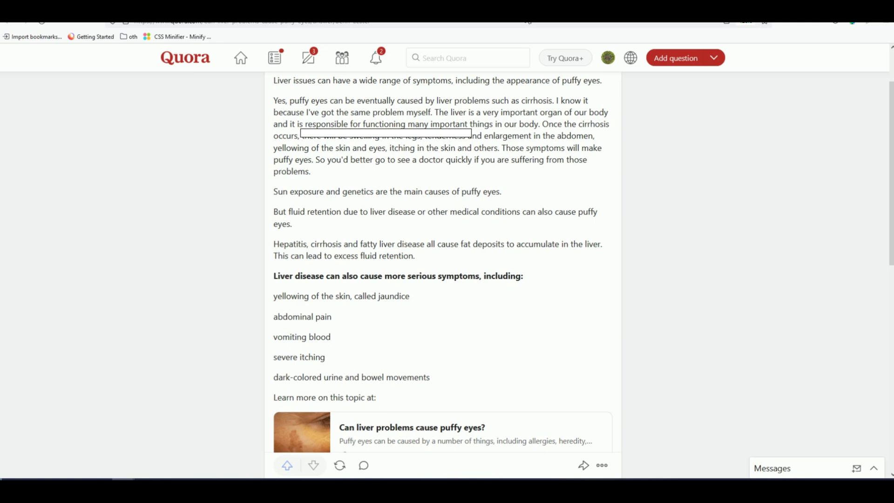
key(ctrl+Tab)
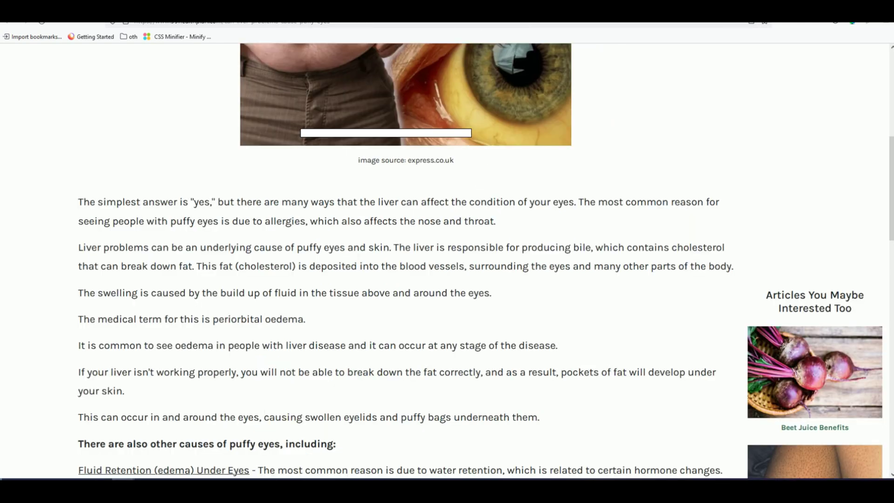
scroll(405, 260, down, 9)
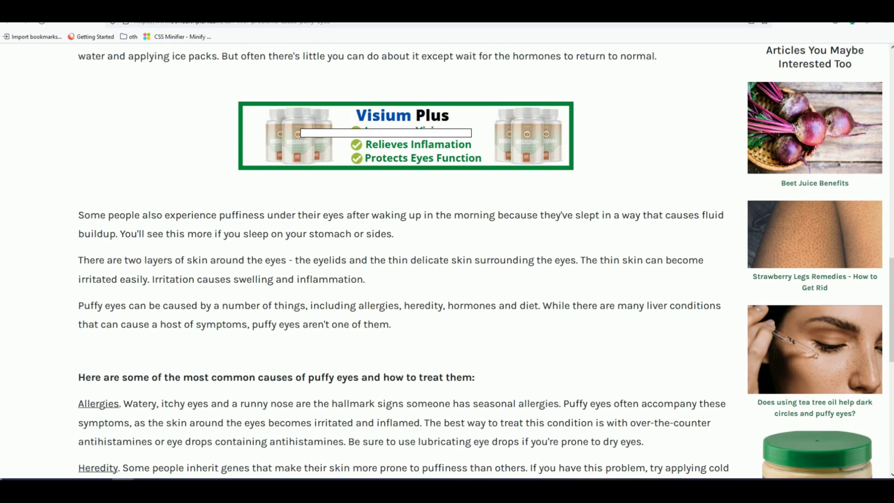
key(ctrl+Tab)
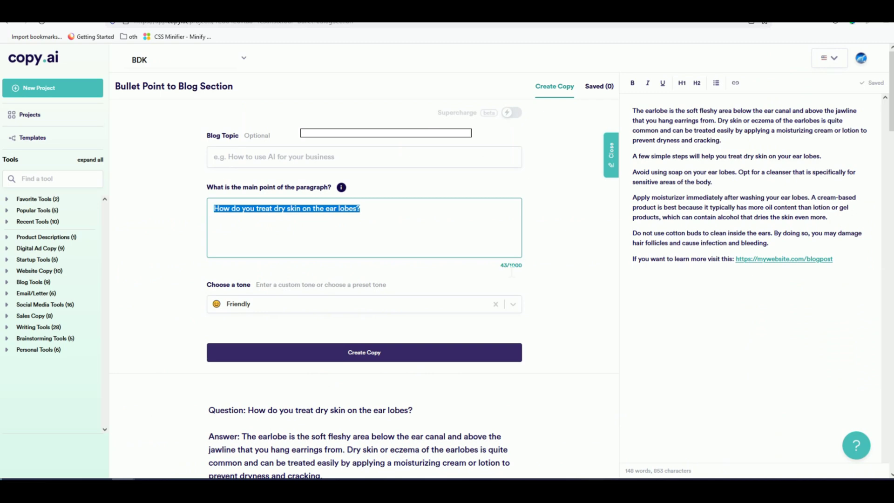
Step: Highlight the dry ear lobes question in the paragraph's main point field and the matching question title on Quora
click(406, 252)
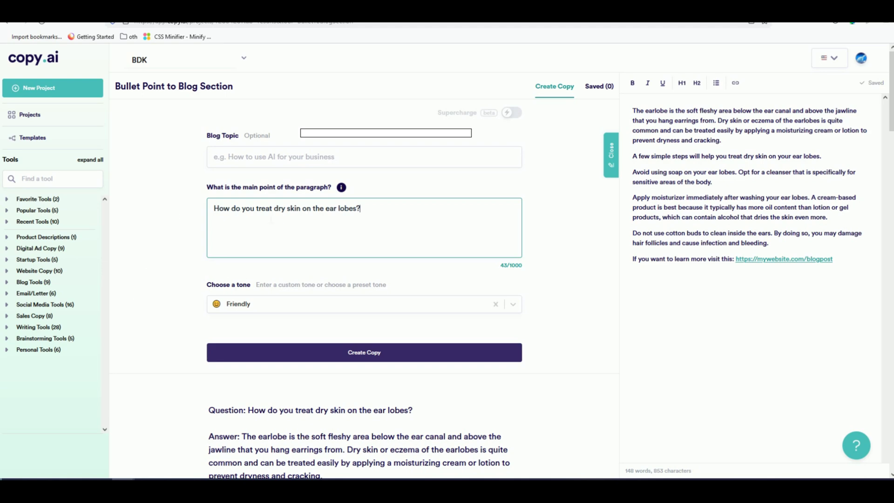
triple_click(265, 208)
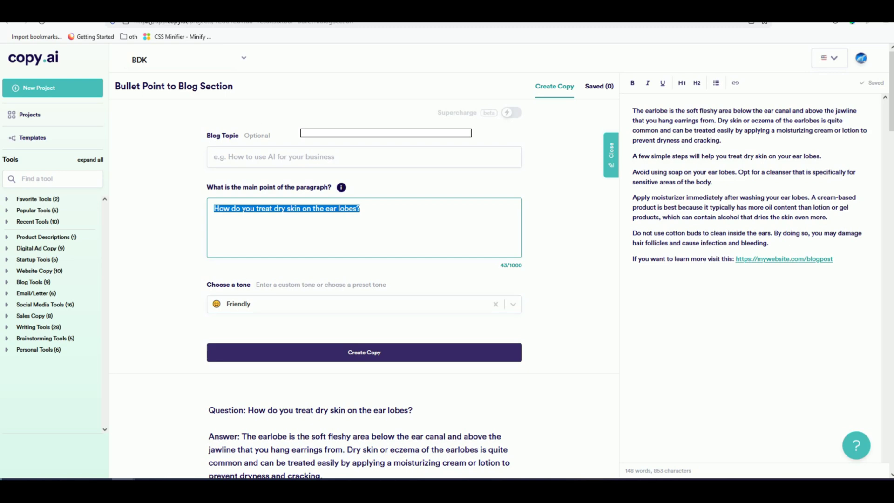
key(ctrl+Tab)
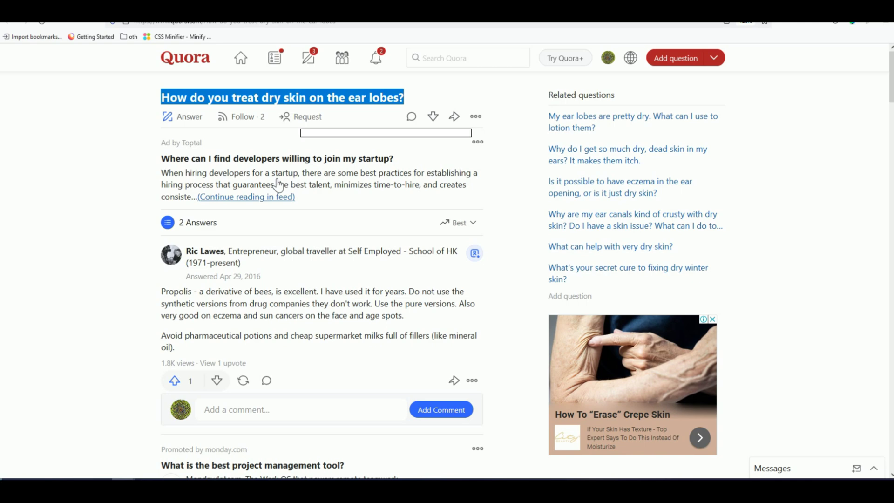
triple_click(207, 99)
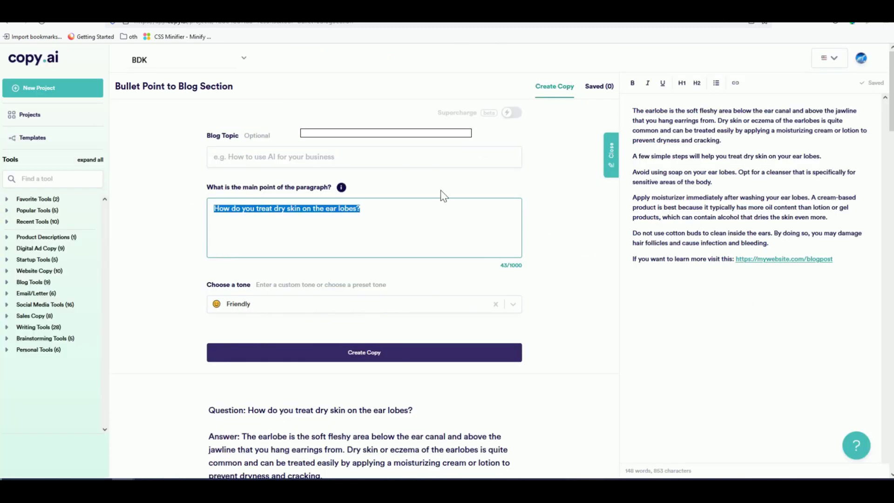
Step: Review the generated ear lobe copy in copy.ai and the banners in the 99HealthPlan article, ending in the main point field
click(442, 195)
scroll(442, 195, down, 3)
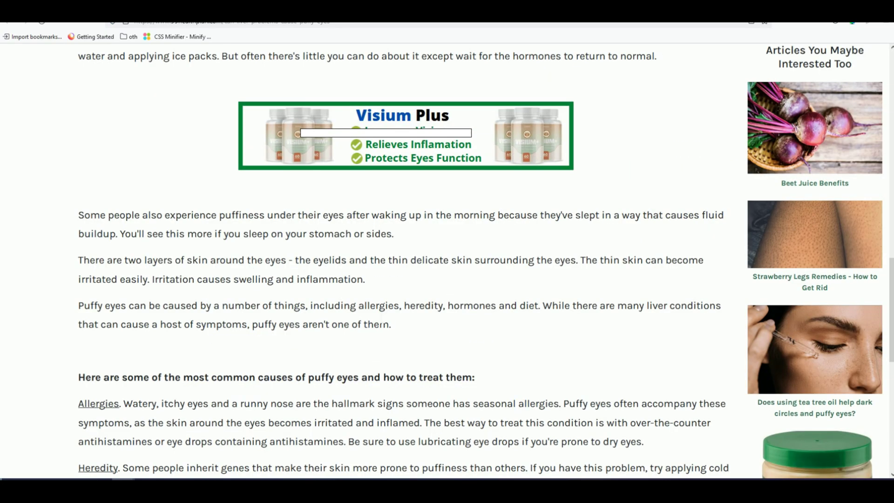
scroll(372, 315, up, 5)
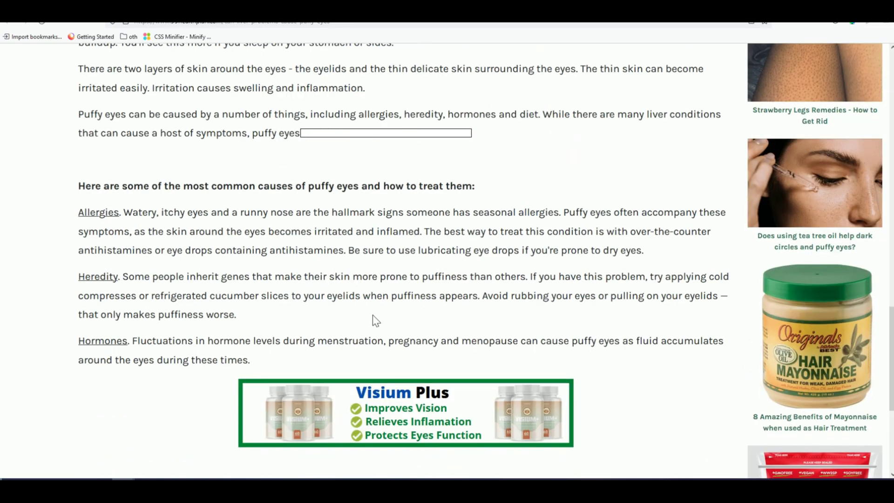
scroll(373, 314, up, 5)
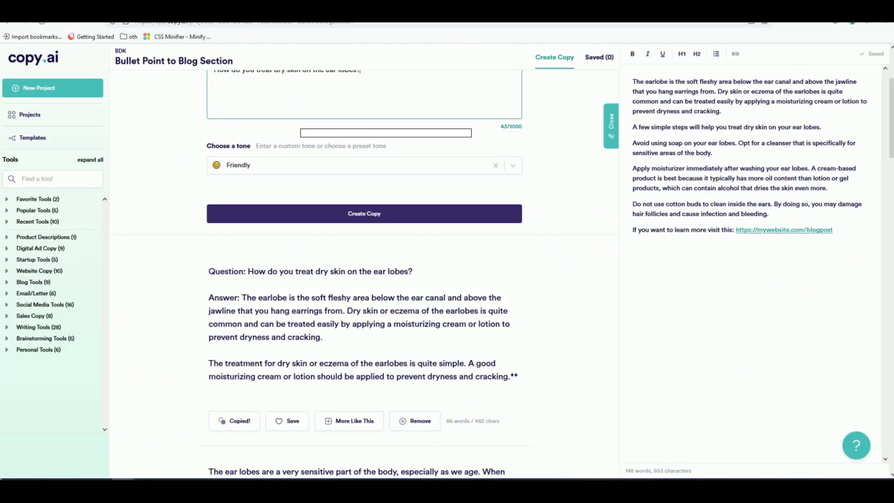
scroll(672, 217, up, 3)
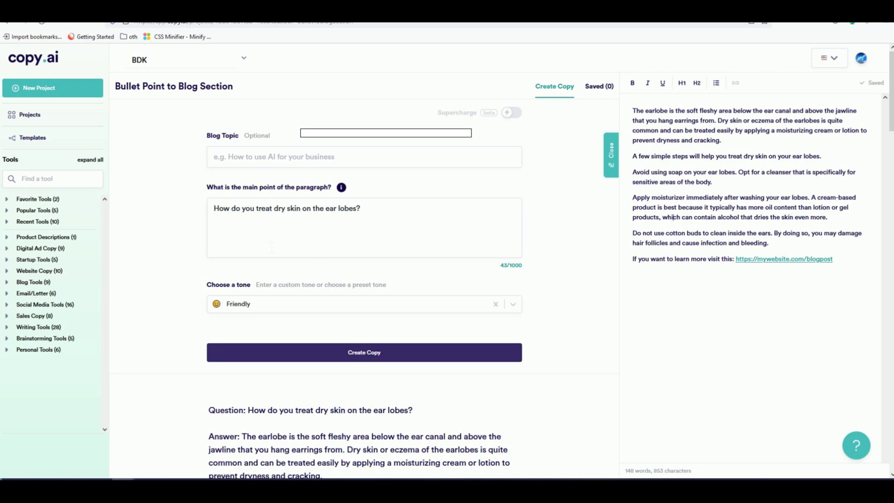
click(265, 208)
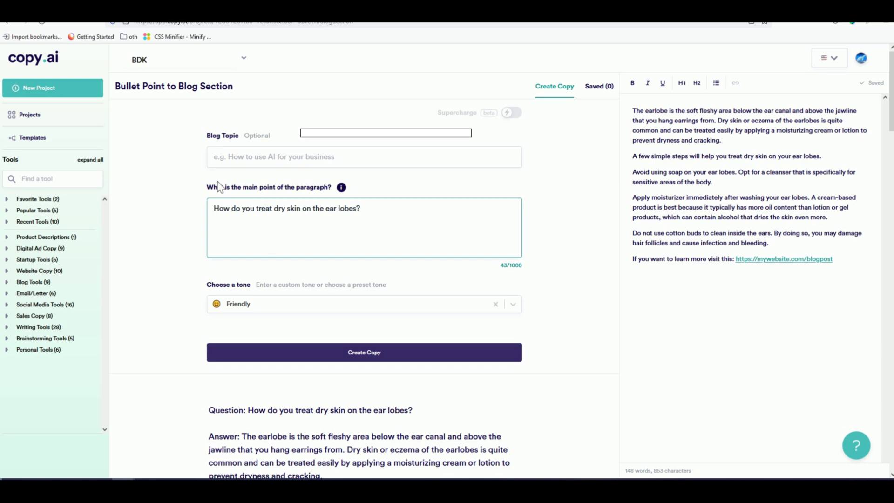
Step: Revisit the puffy eyes Quora answer with its article link, the 99HealthPlan article, and the answer about booking a hotel room in Australia
click(186, 14)
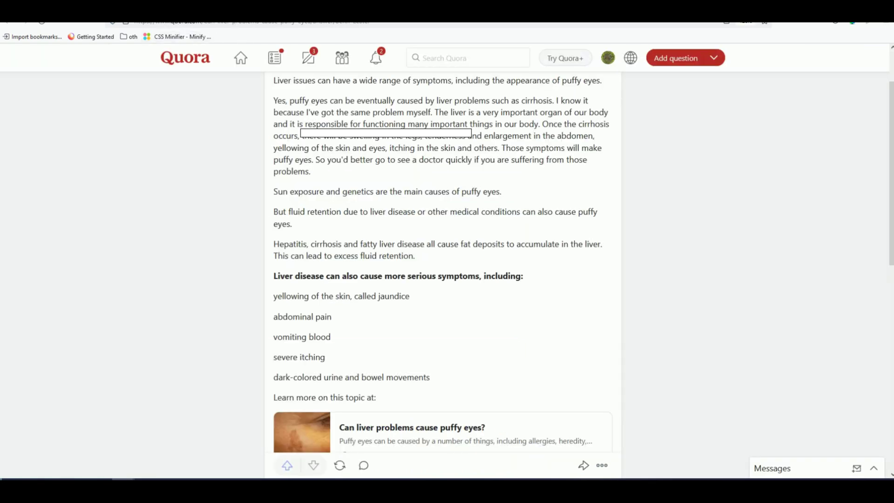
click(184, 14)
click(186, 14)
scroll(421, 275, down, 3)
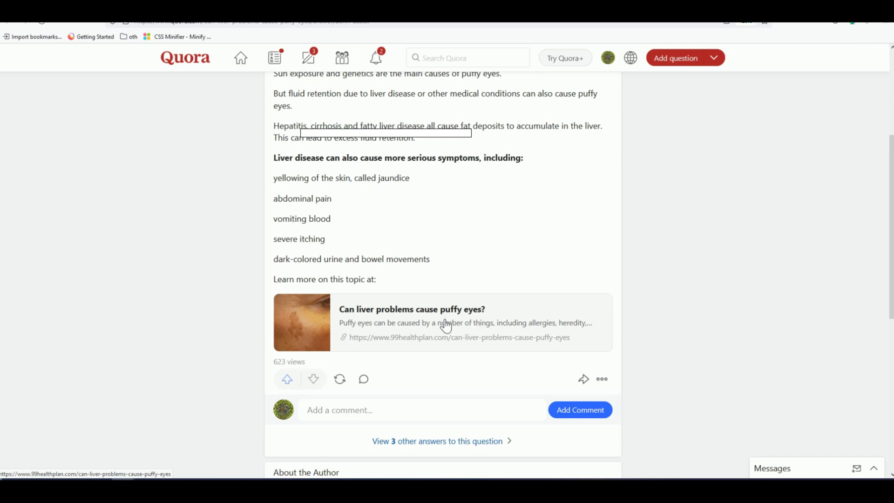
scroll(444, 323, up, 1)
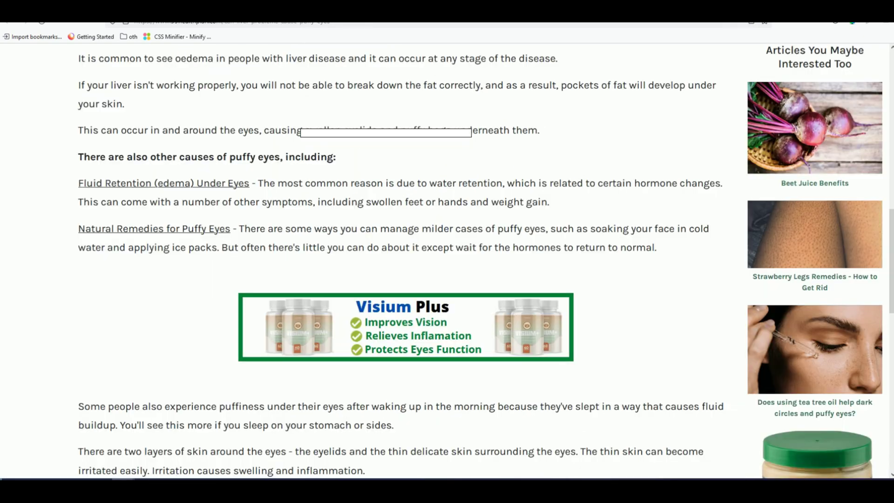
scroll(391, 209, up, 4)
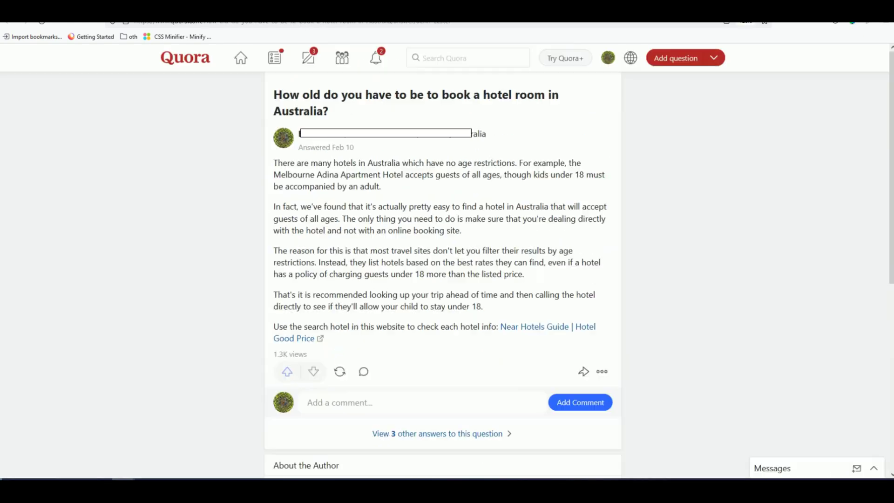